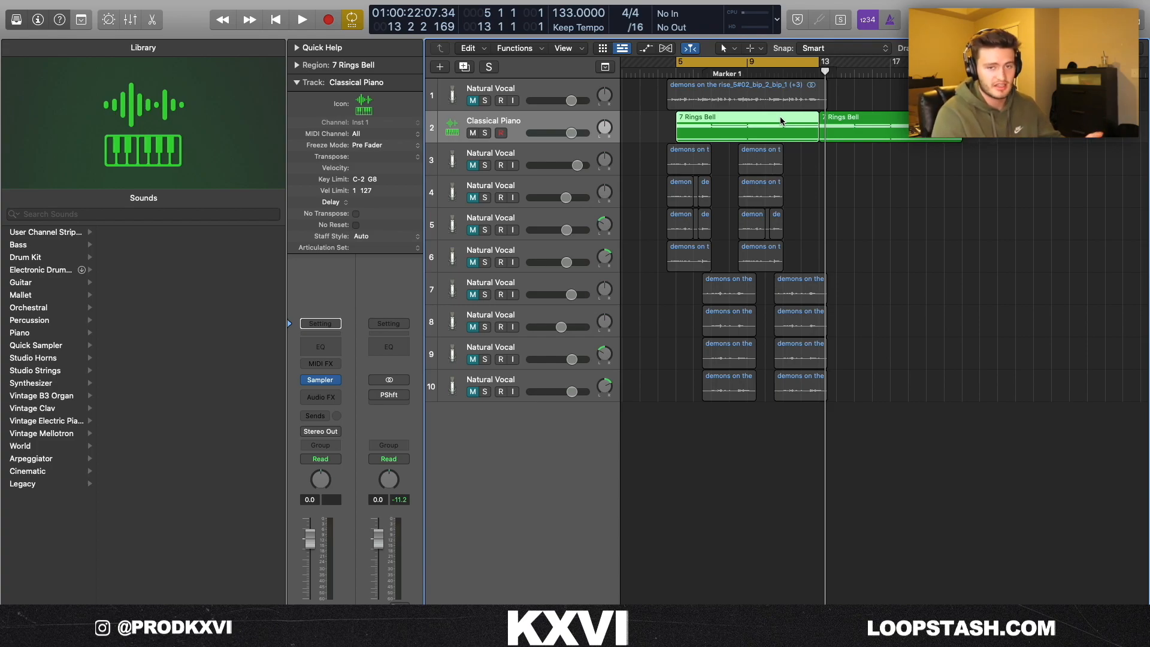
Open the first 7 Rings Bell region on the Classical Piano track in the piano roll and play it.
double_click(780, 121)
click(659, 434)
key(space)
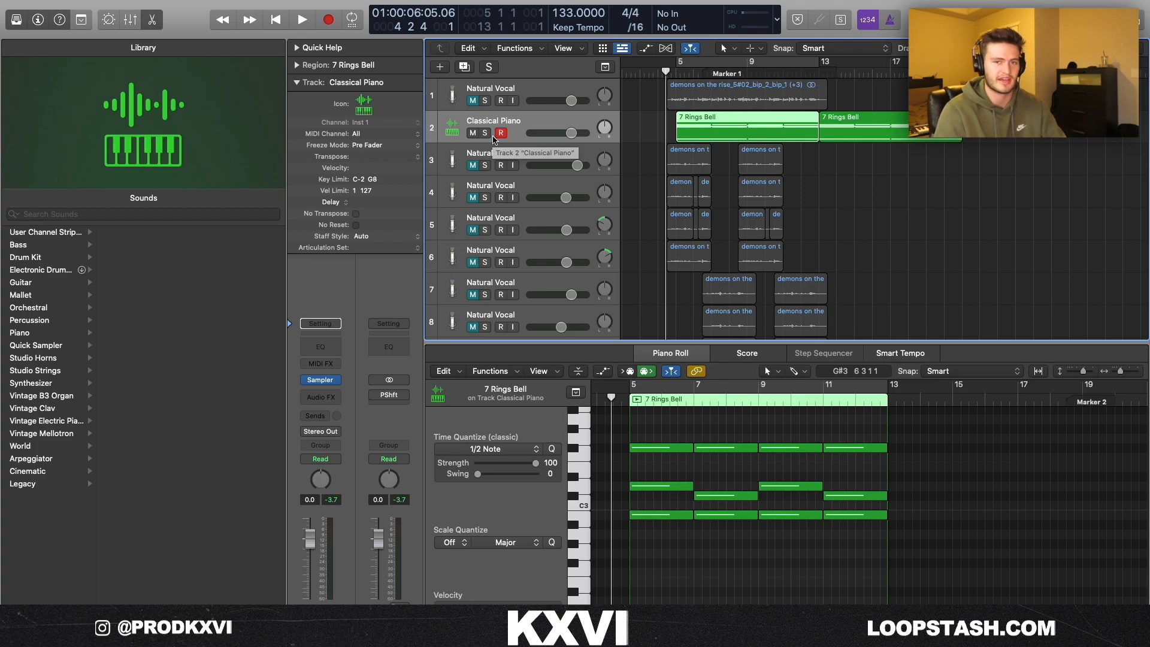
Show Flex editing for vocal track 3 and switch its flex mode to Flex Pitch.
click(486, 158)
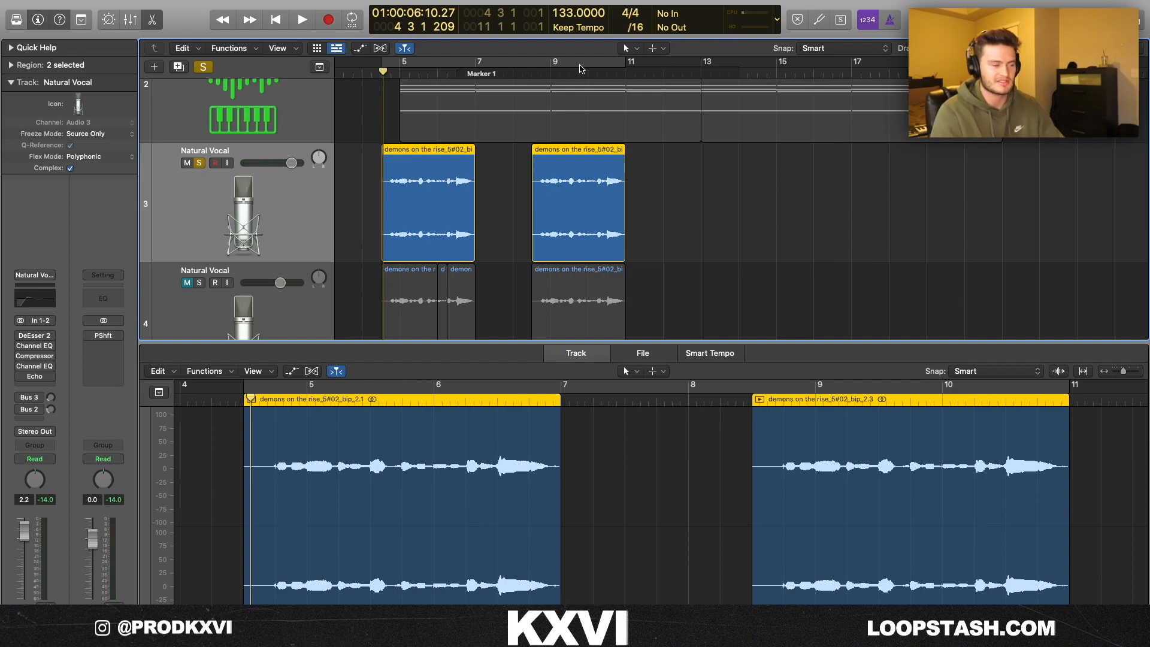
scroll(551, 154, left, 2)
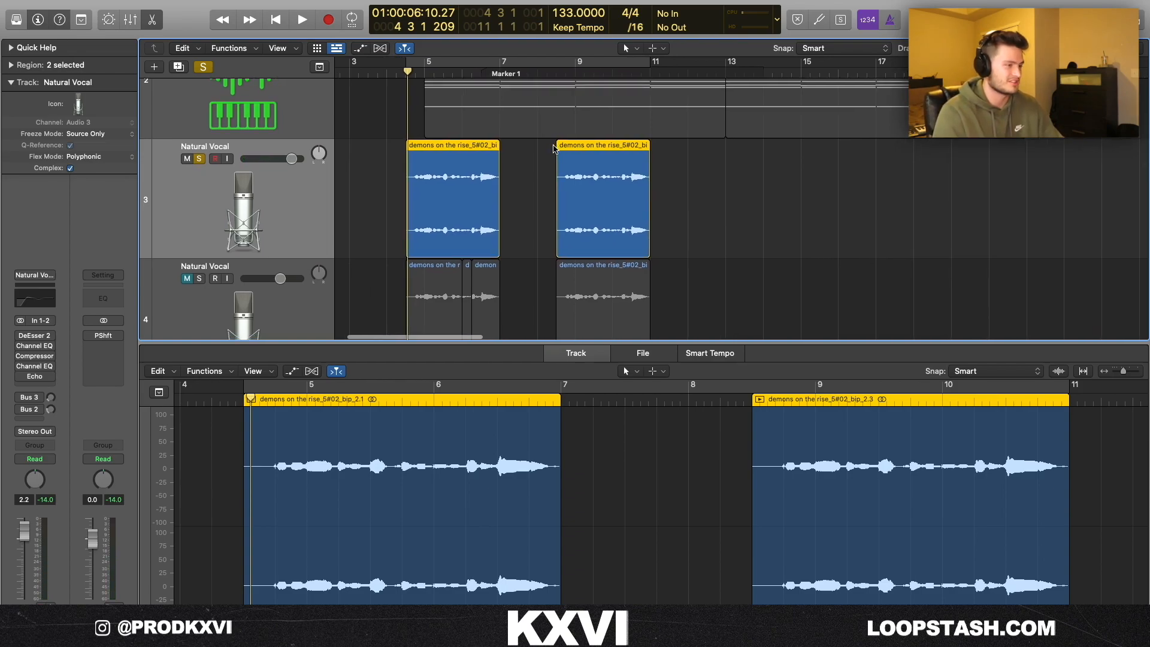
scroll(553, 151, up, 4)
scroll(554, 148, down, 3)
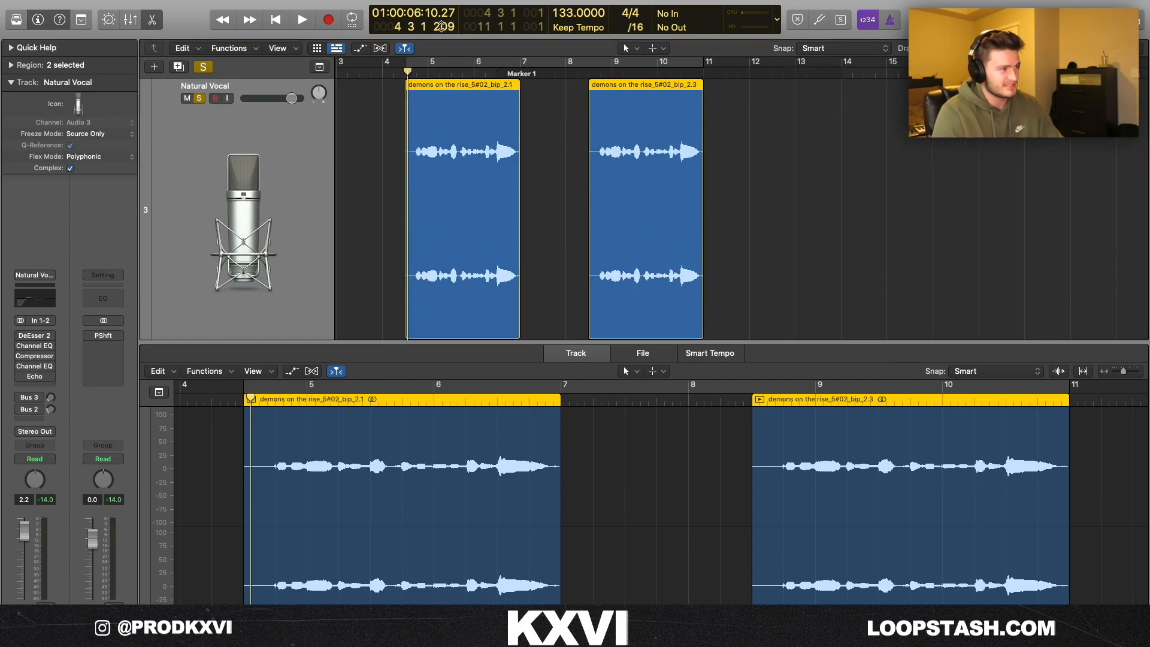
click(380, 48)
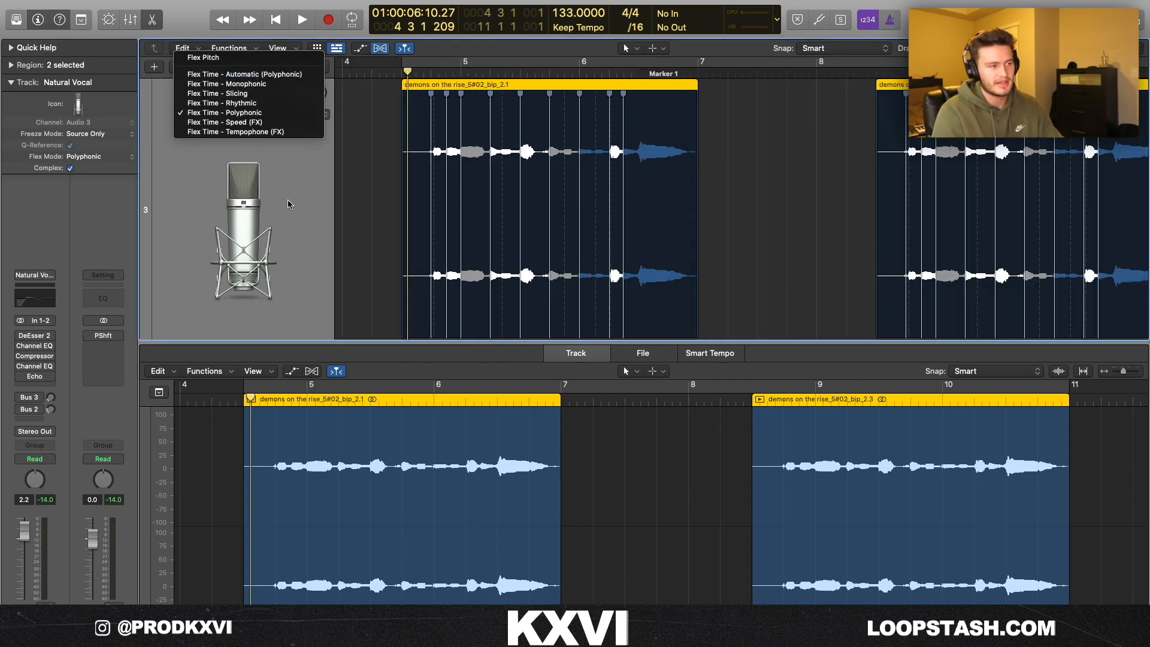
click(287, 204)
click(194, 113)
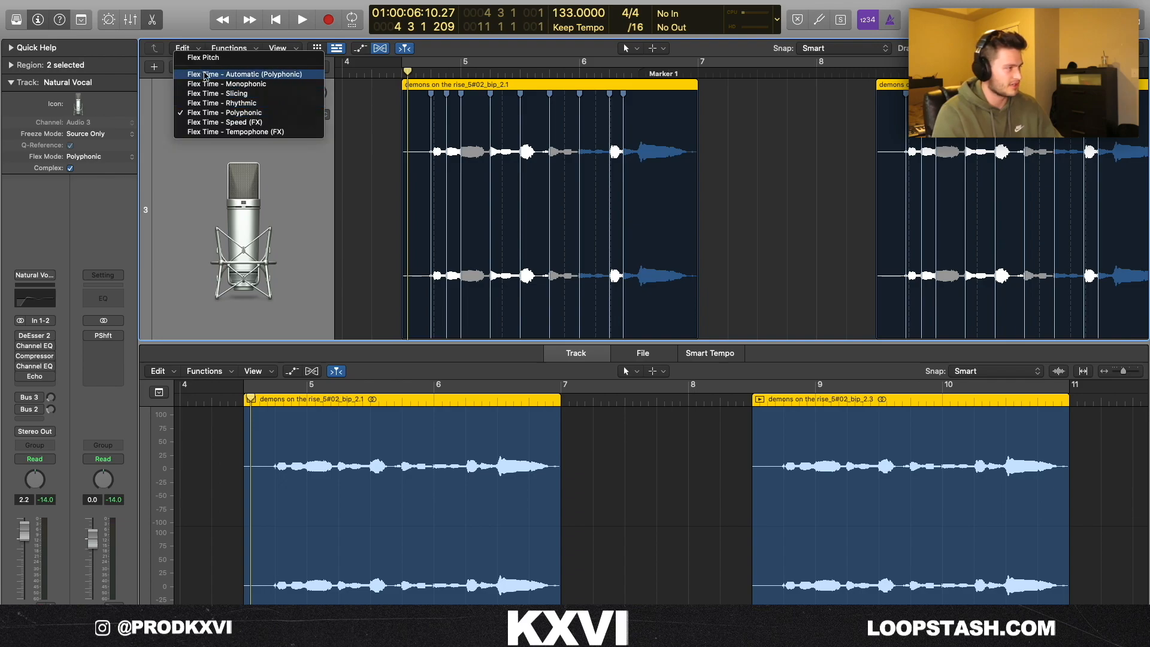
click(207, 60)
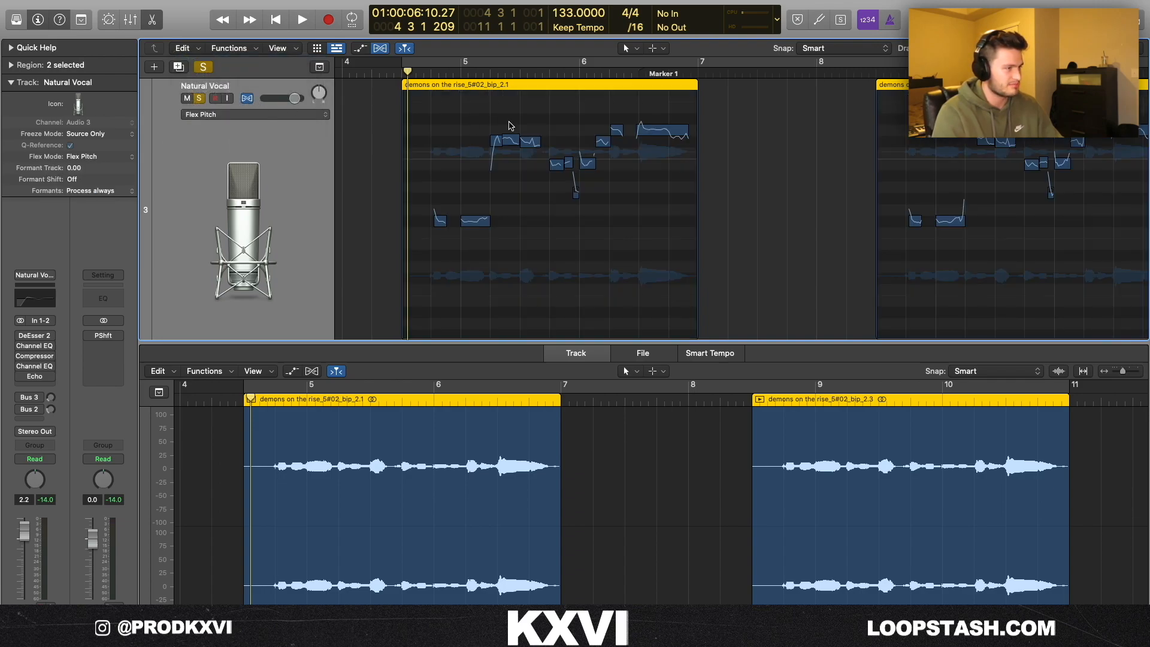
Select the pitch notes of the first vocal region on track 3 and set them to perfect pitch.
key(z)
drag(438, 119, 848, 262)
right_click(820, 129)
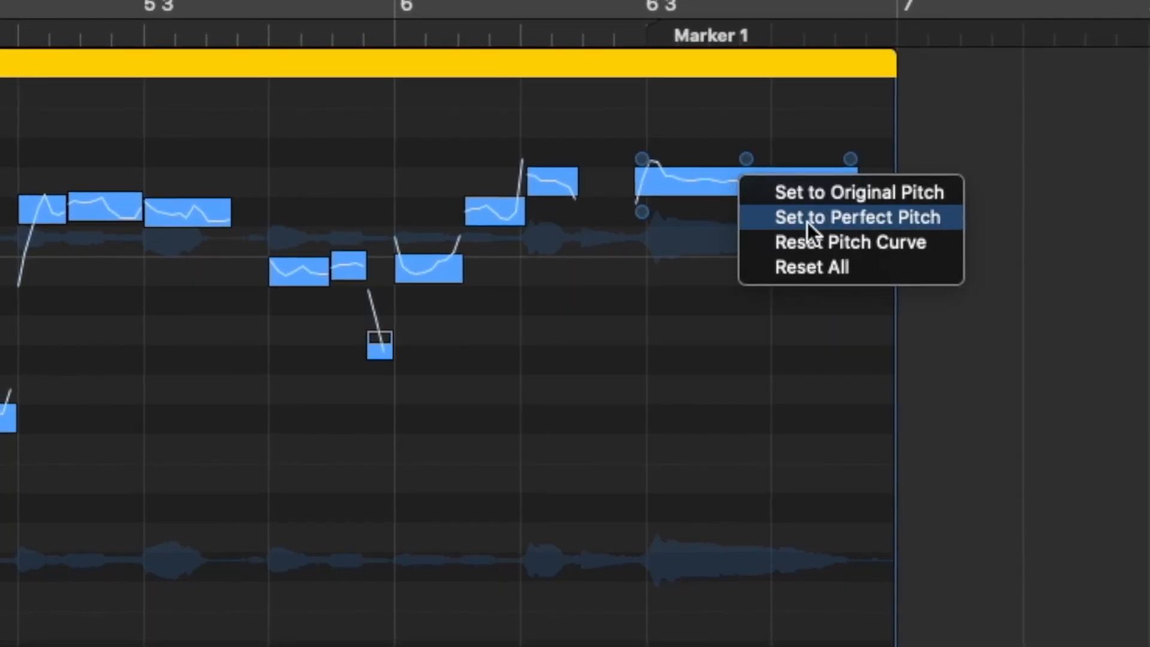
click(823, 220)
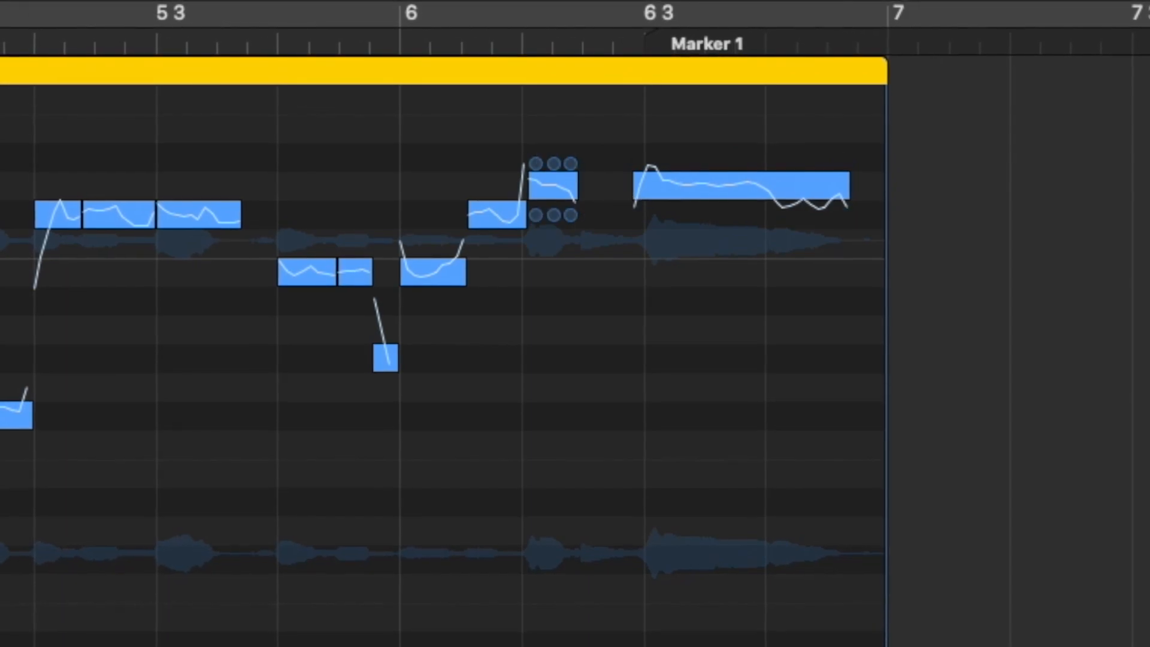
click(475, 188)
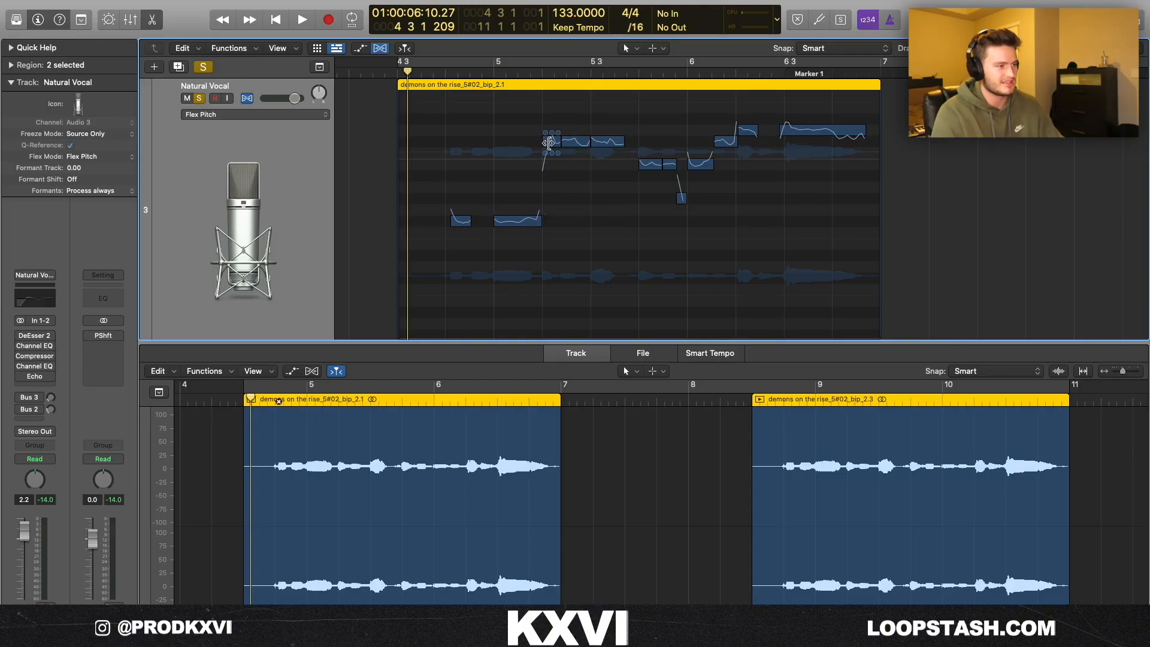
Try moving the vocal note just before bar 5 beat 3 up one semitone and back down again.
drag(575, 141, 575, 129)
key(super+Right)
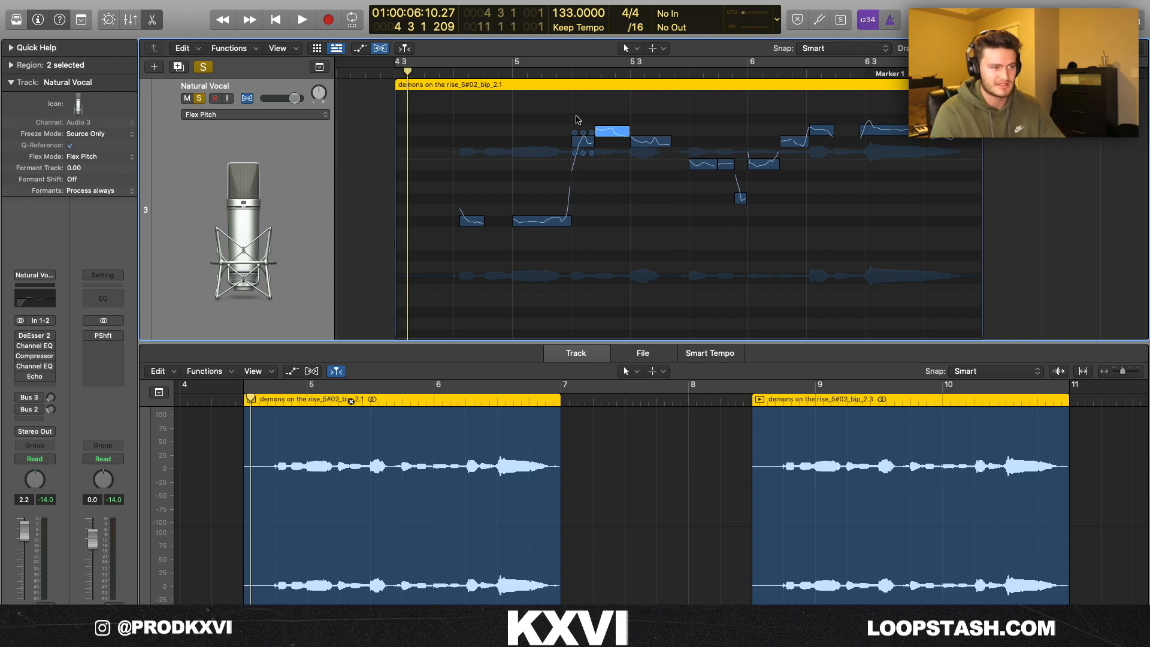
drag(611, 132, 612, 146)
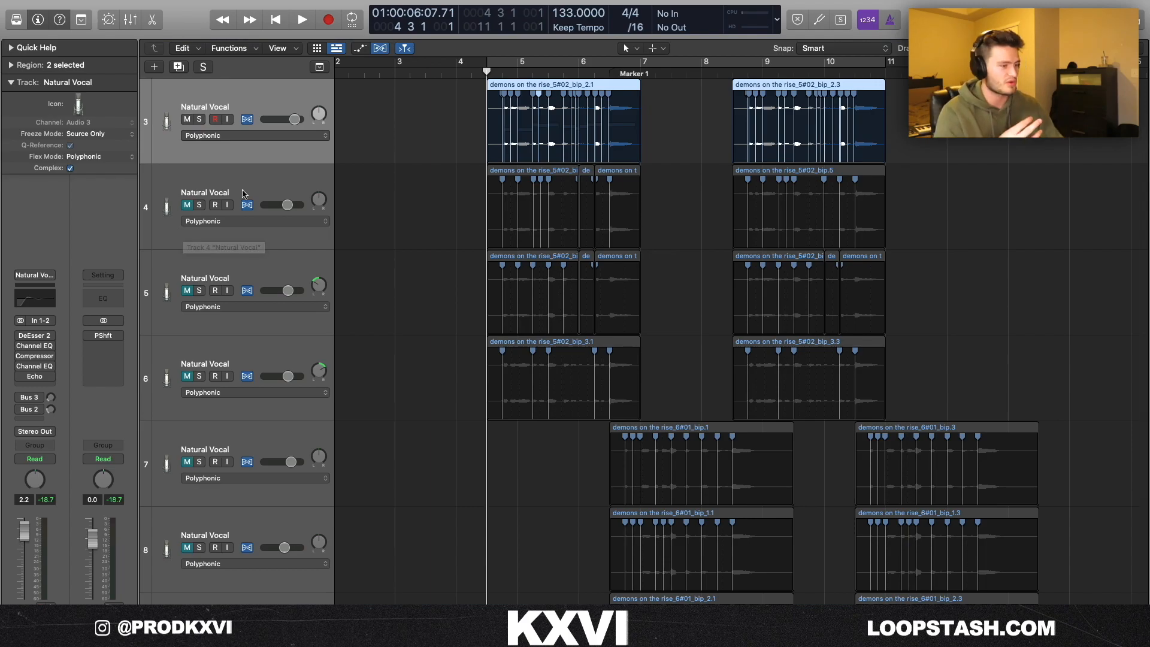
Solo the harmony vocal tracks 4 to 6 along with track 3, and select the main vocal on track 3.
scroll(243, 193, up, 2)
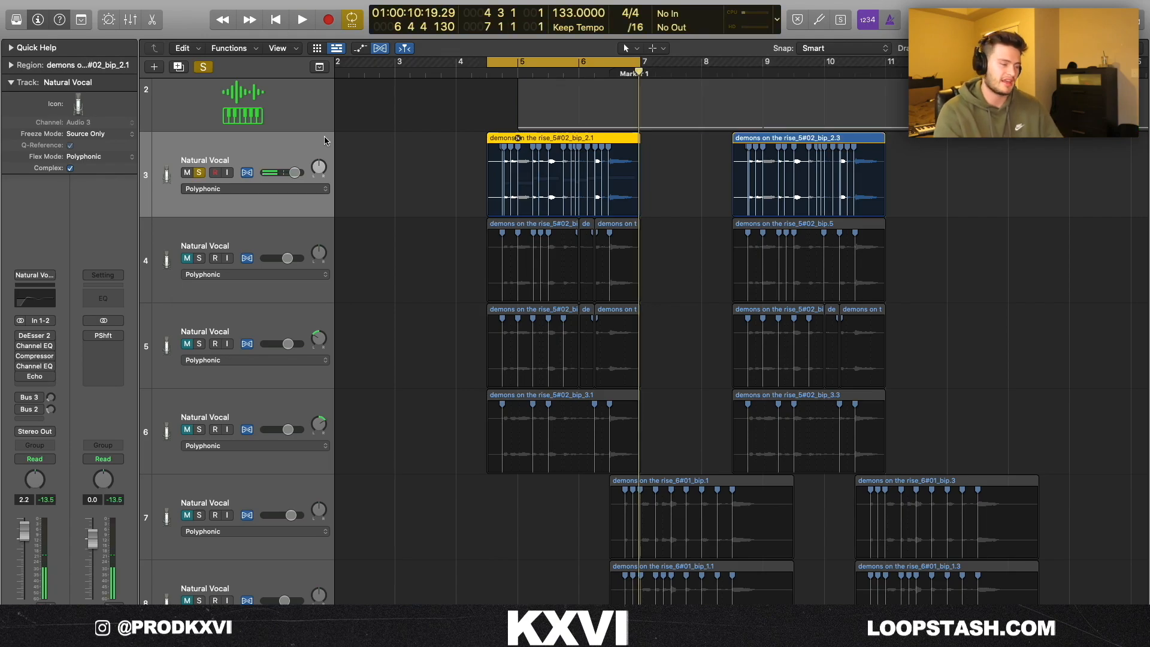
click(198, 258)
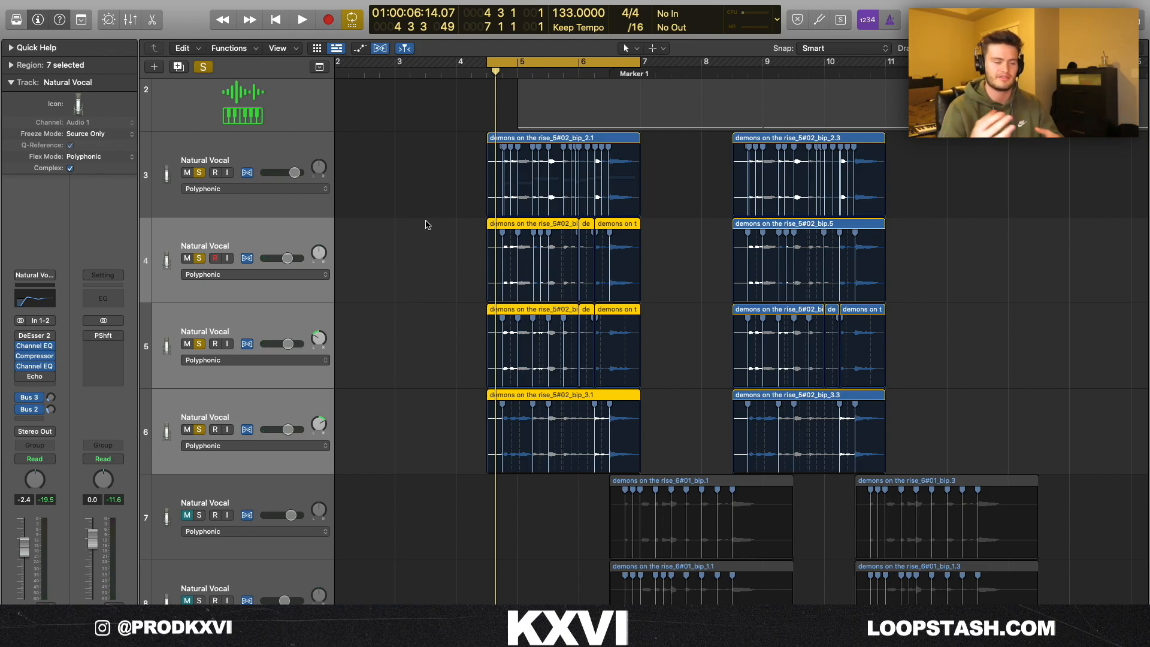
click(284, 235)
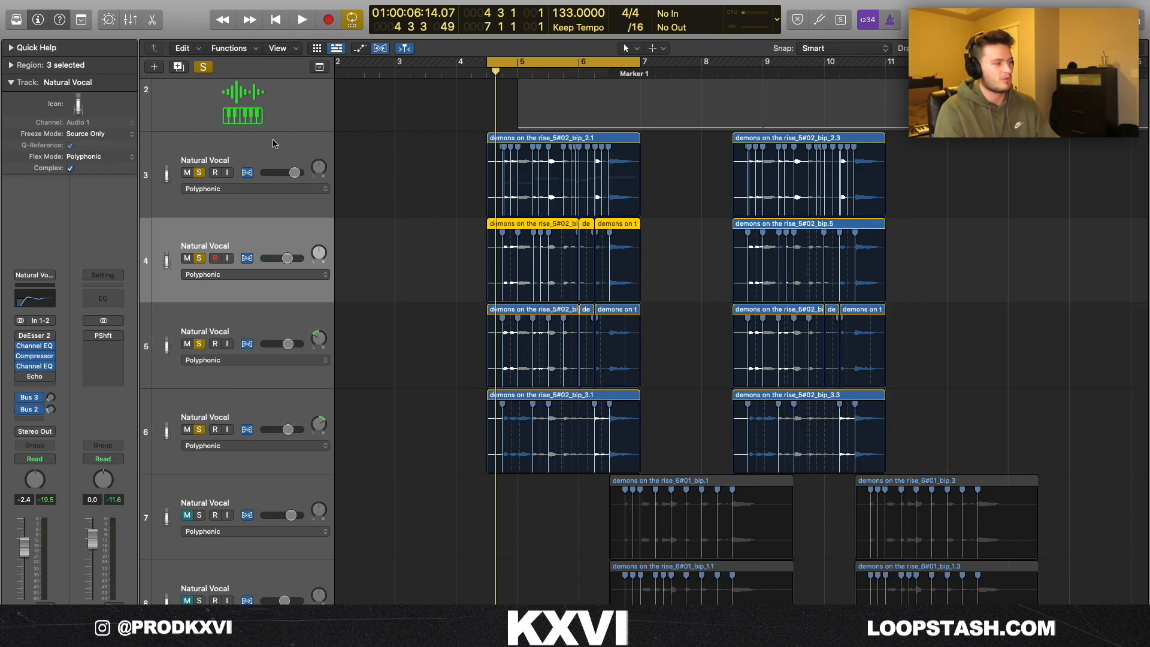
click(268, 143)
click(21, 337)
click(333, 197)
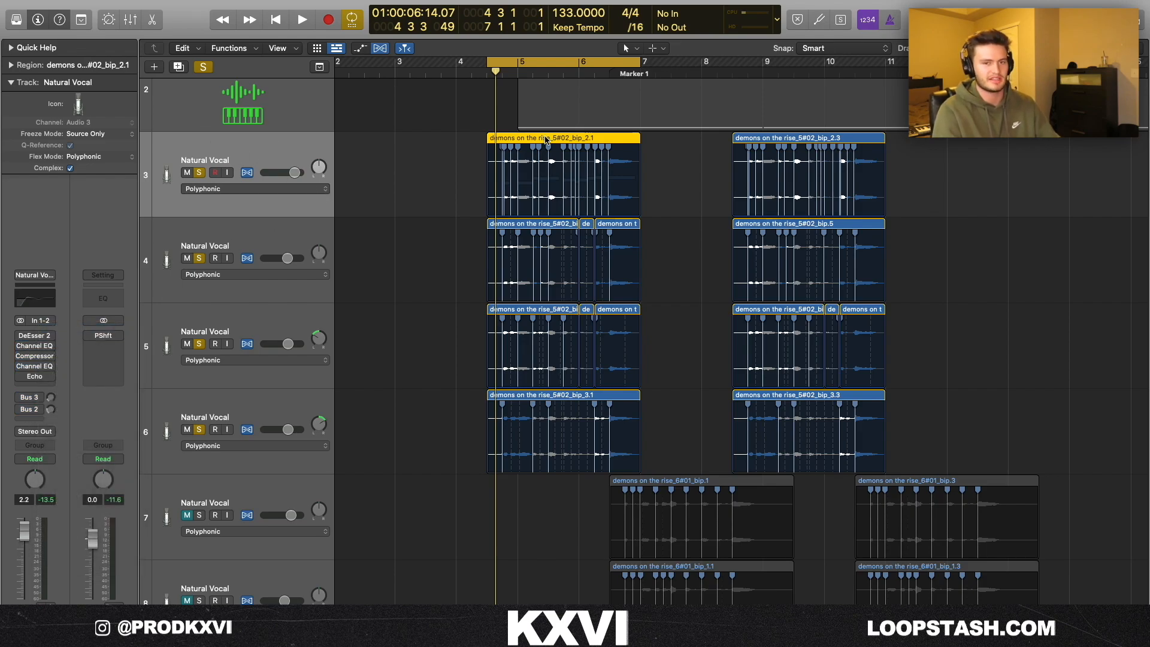
Check the pan settings of vocal tracks 5 and 6 and select vocal track 4.
key(super+Left)
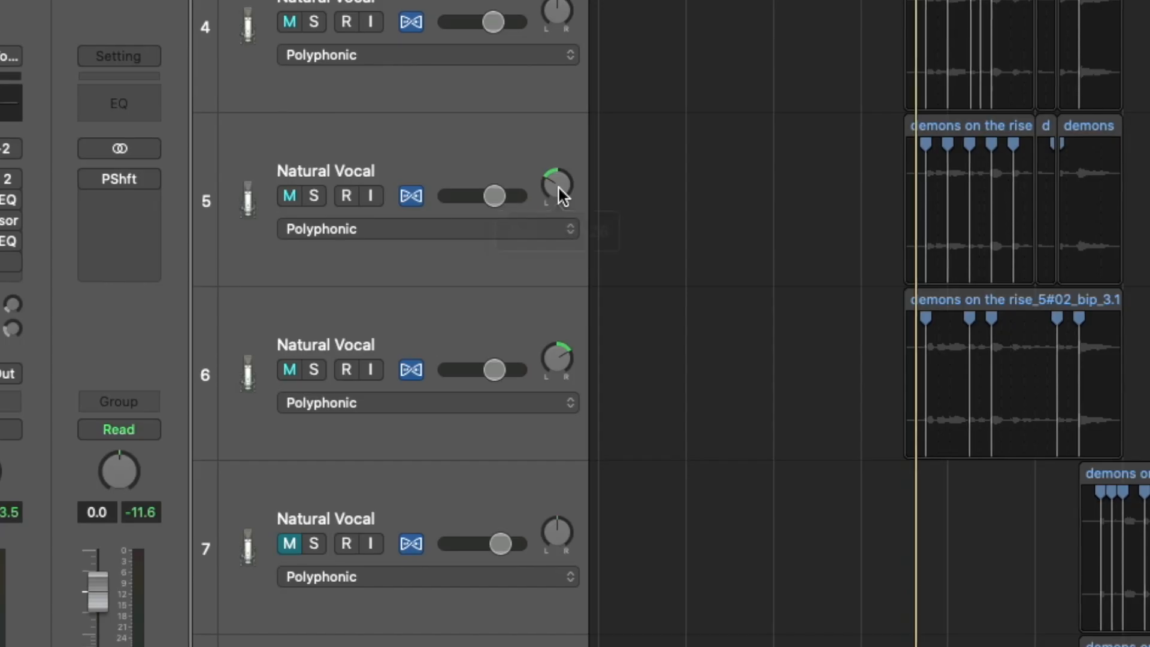
click(320, 341)
click(318, 426)
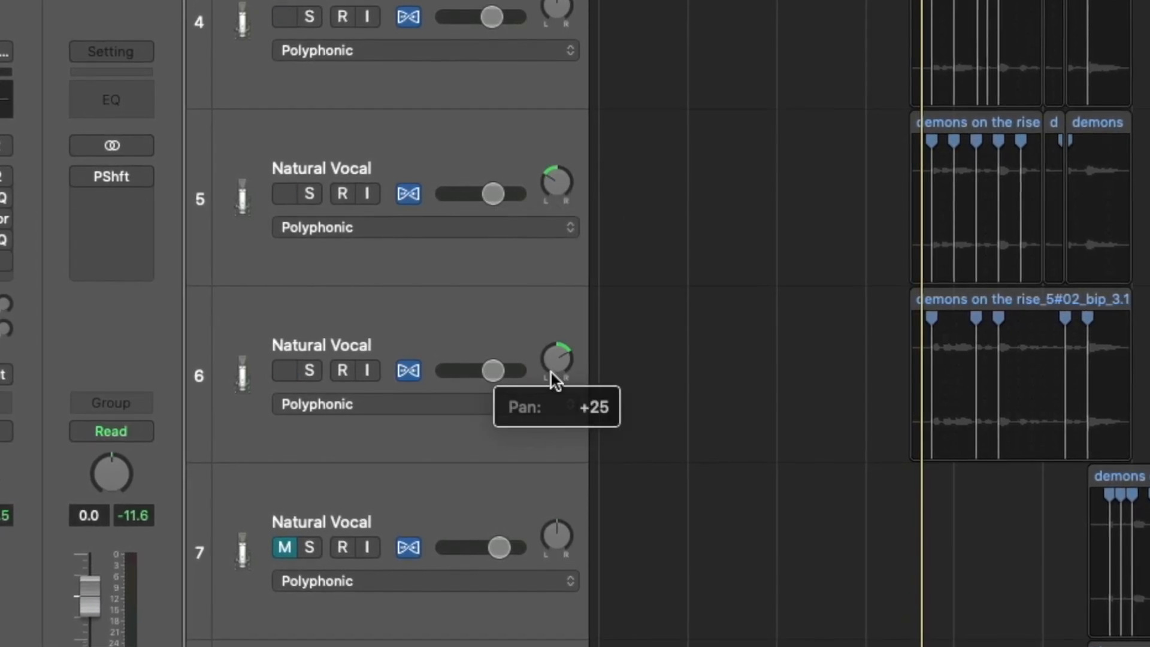
click(475, 15)
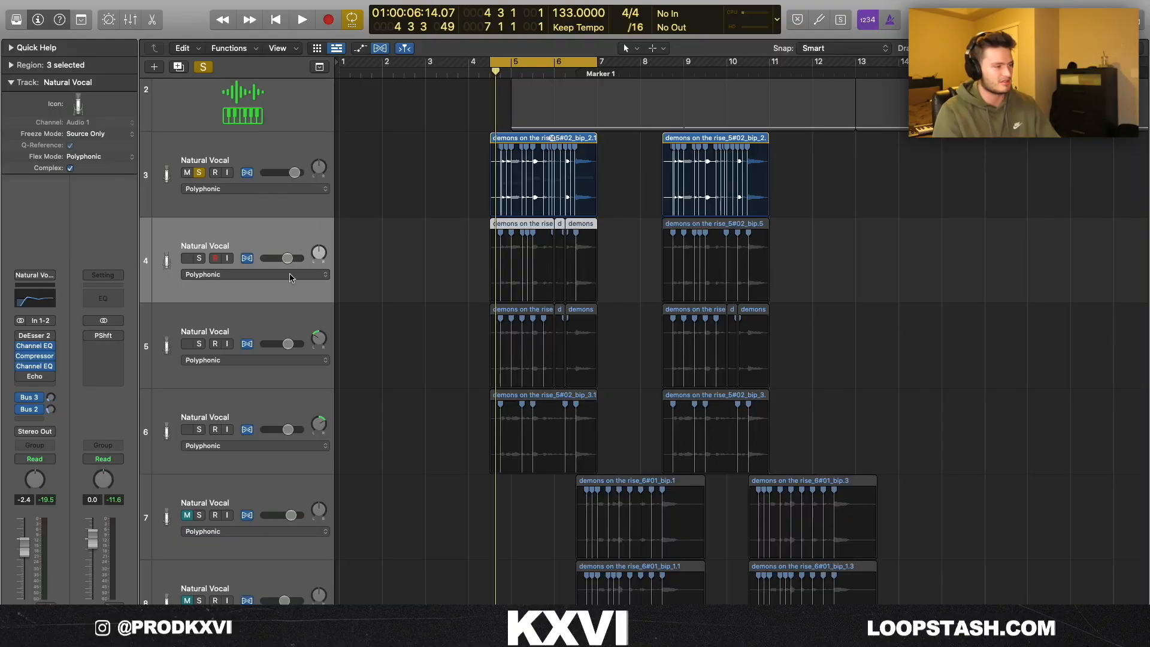
Solo the remaining vocal tracks, turn off cycling, and play all the harmonies from bar 4 beat 3.
drag(199, 258, 200, 429)
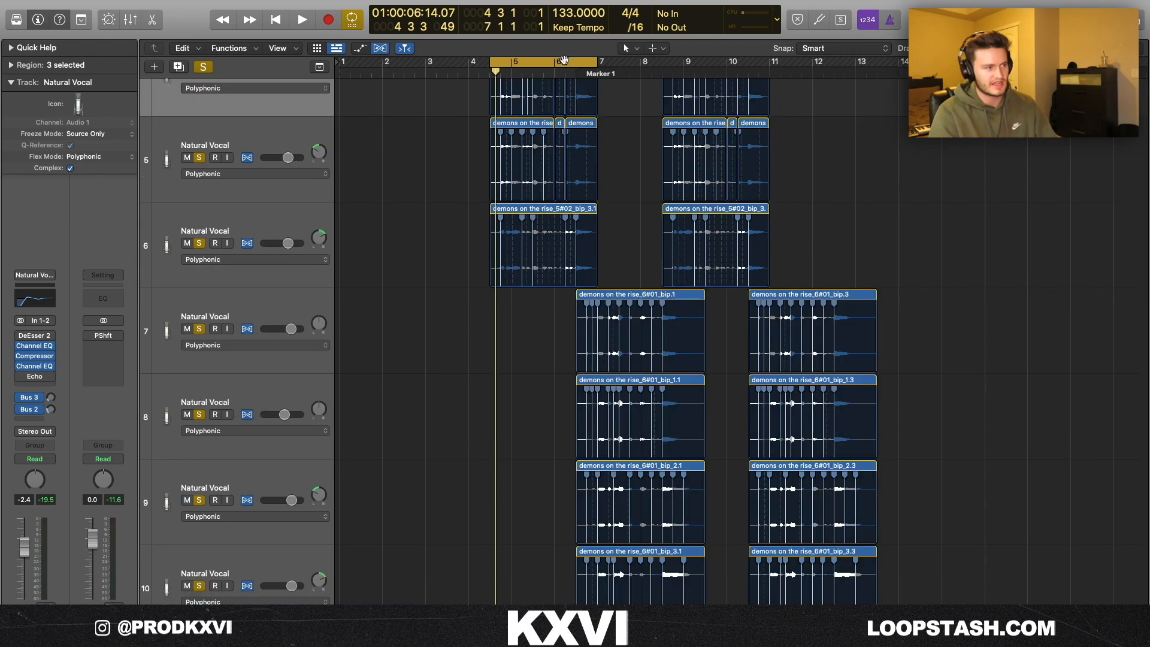
click(566, 63)
drag(495, 70, 490, 69)
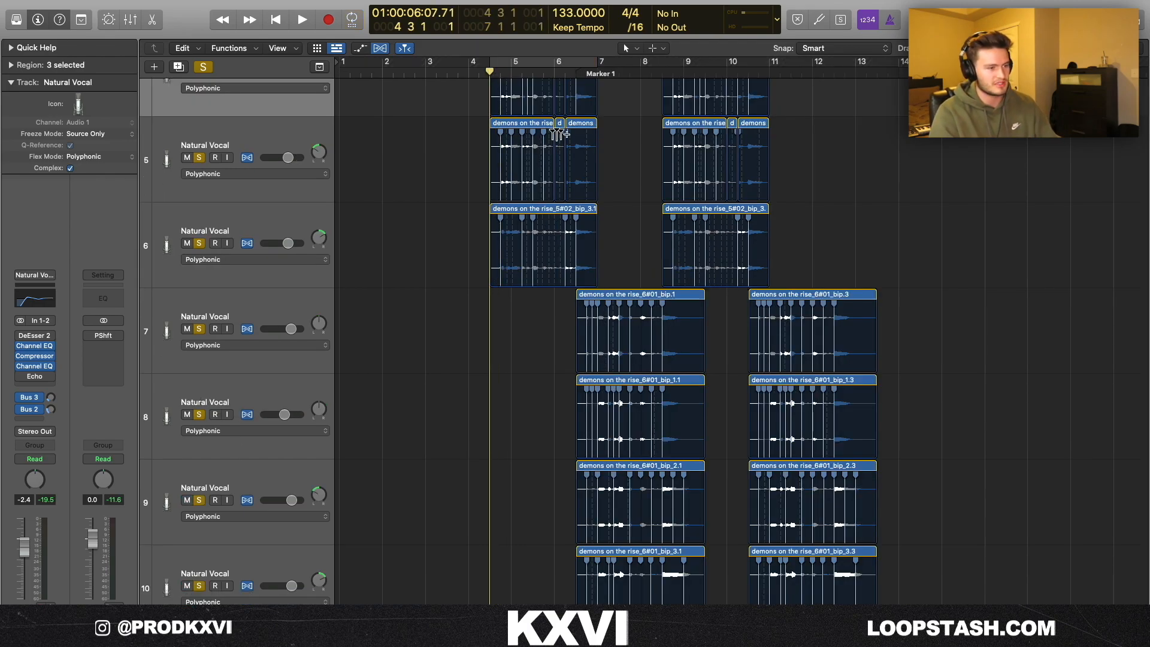
key(super+Right)
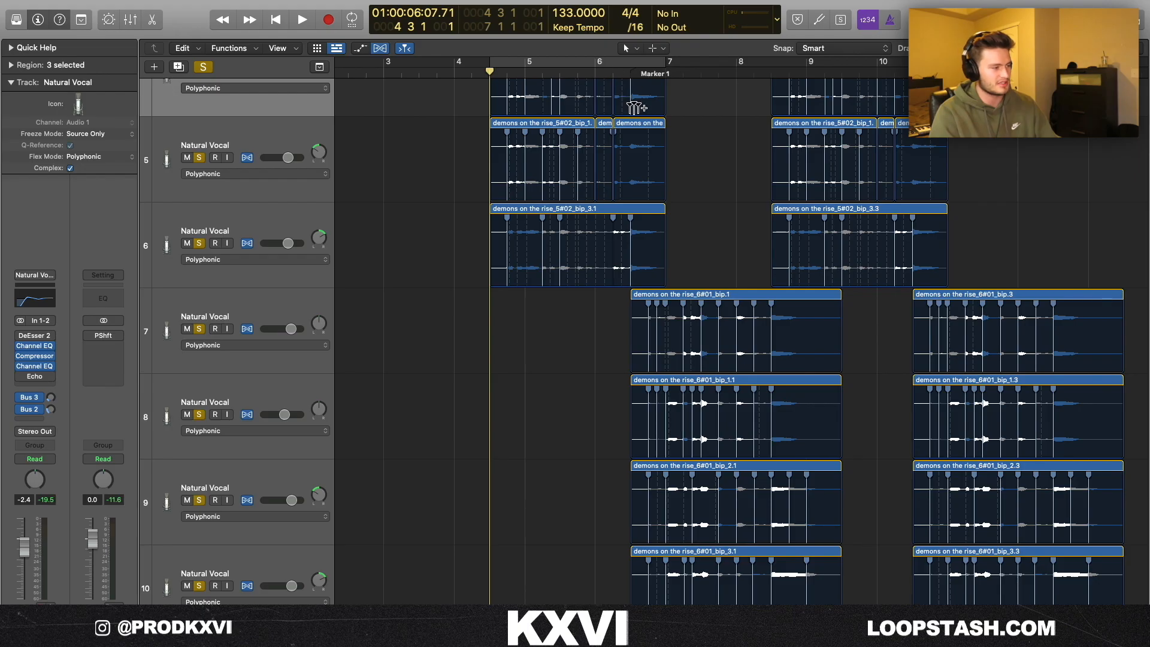
key(space)
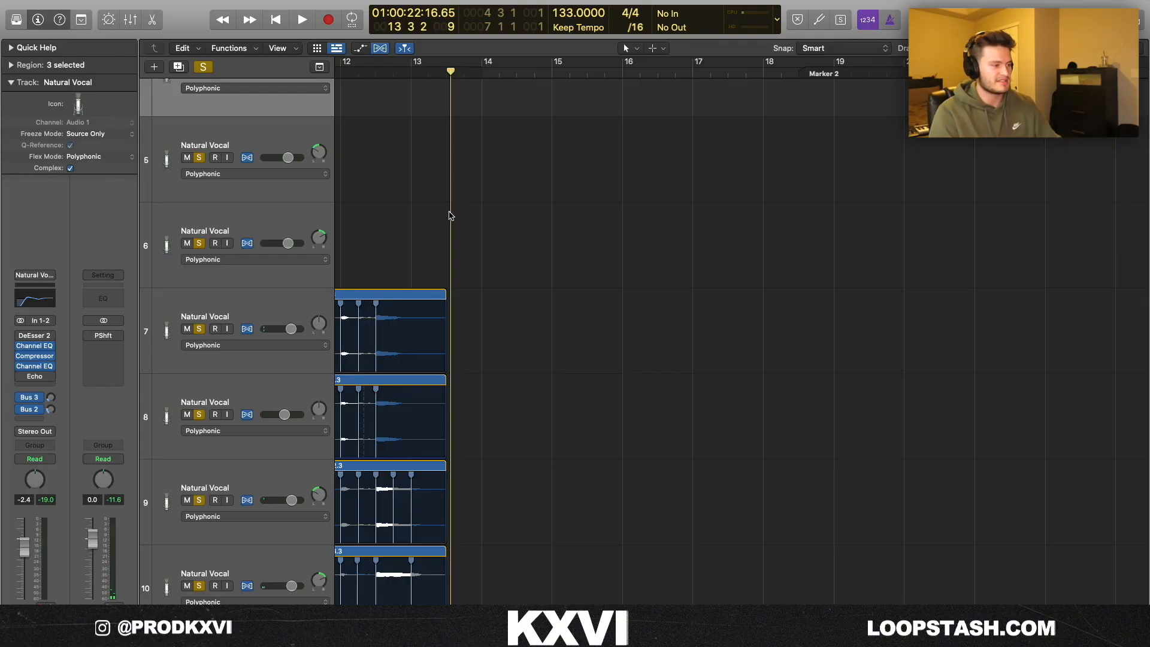
Select vocal tracks 7, 8 and 9 in turn to review their volume and pan settings.
scroll(451, 216, left, 10)
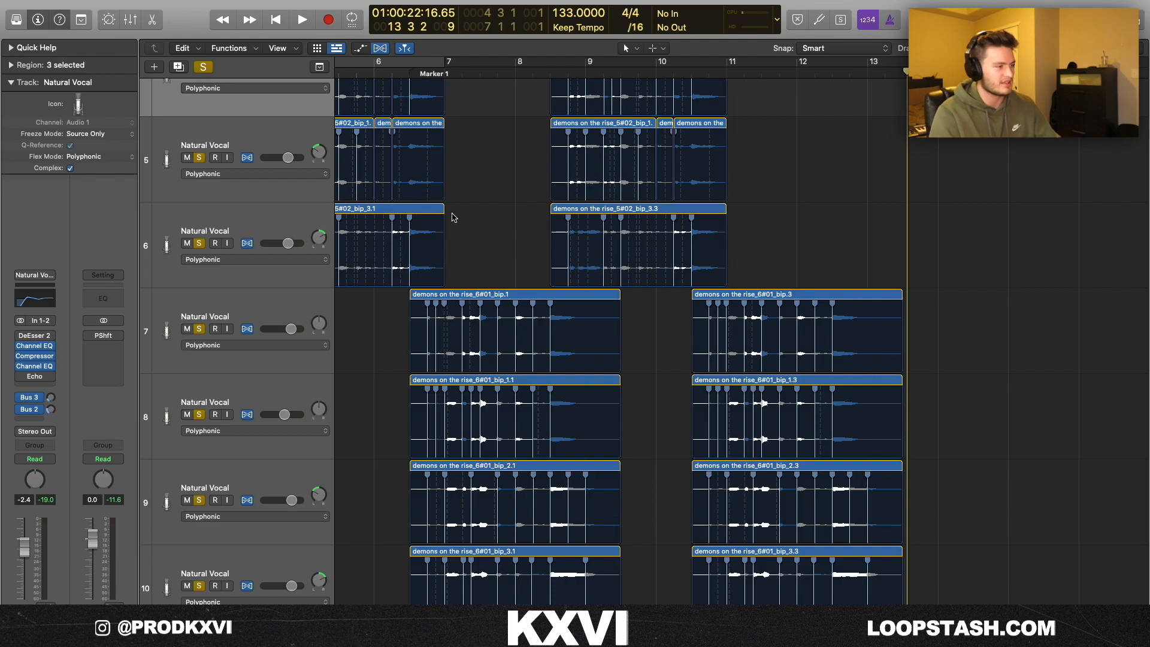
scroll(451, 216, left, 2)
click(256, 342)
click(283, 417)
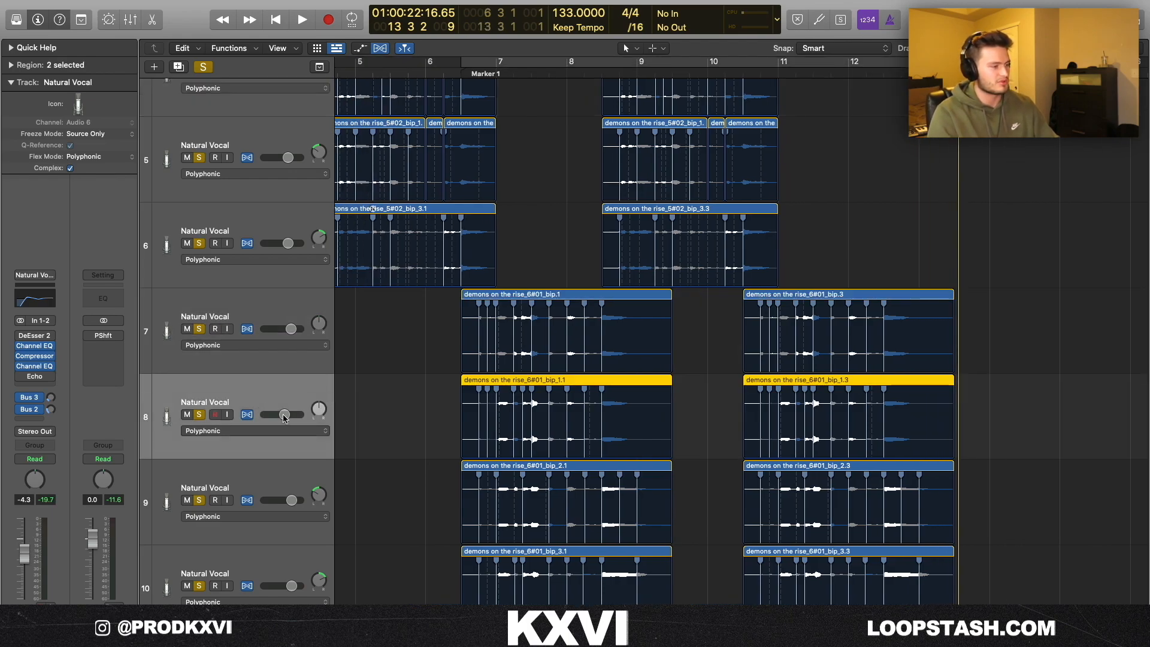
click(299, 542)
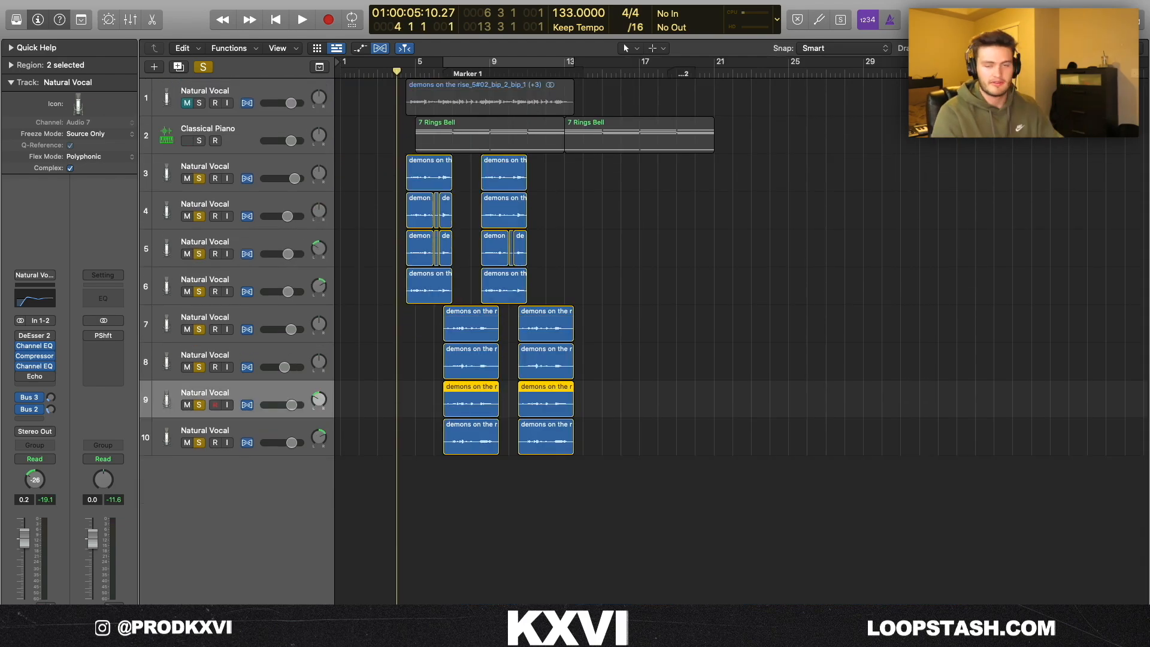
Choose the Natural Vocal patch from the Voice sounds and toggle the channel strip effects on vocal track 4.
key(super+Up)
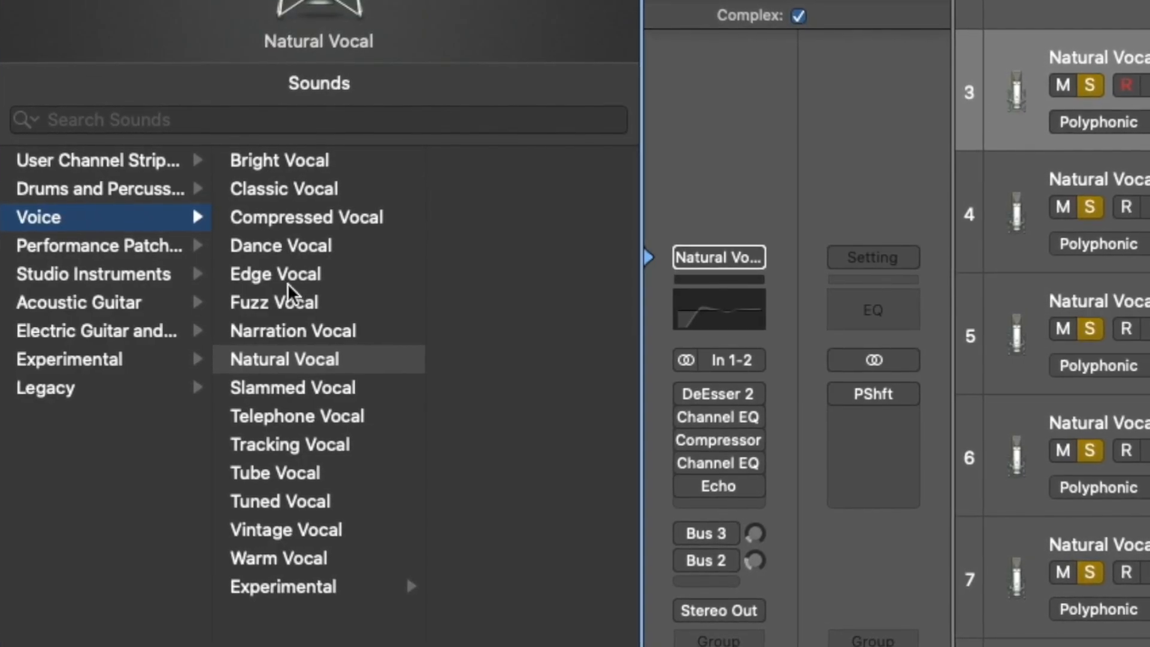
click(254, 360)
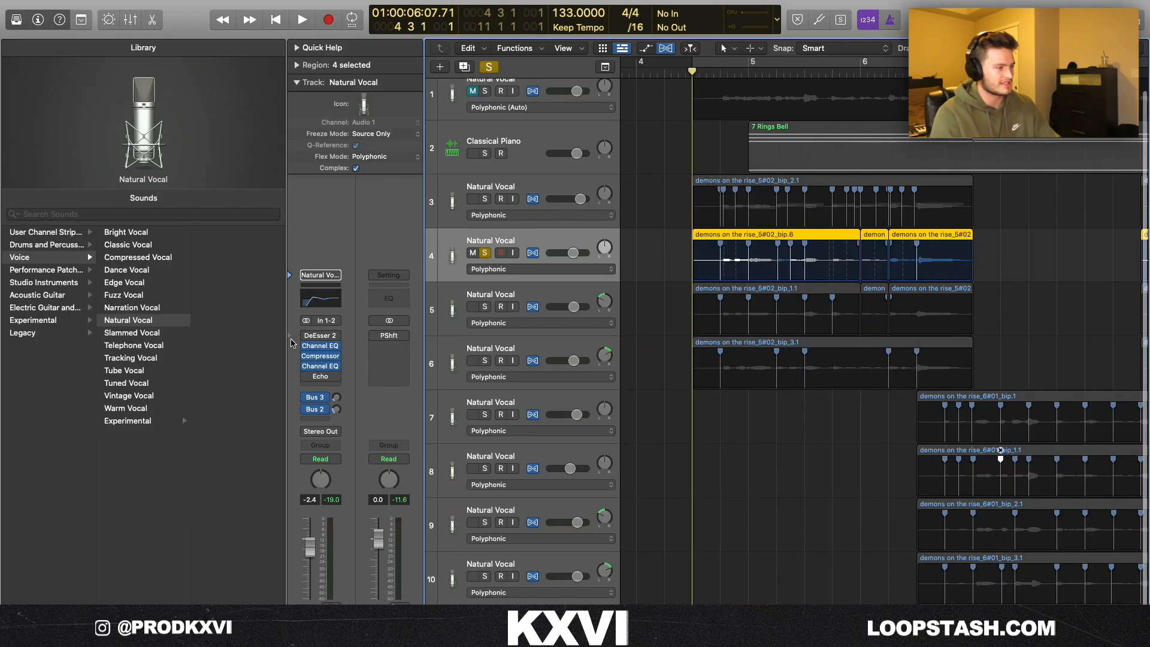
drag(305, 346, 305, 398)
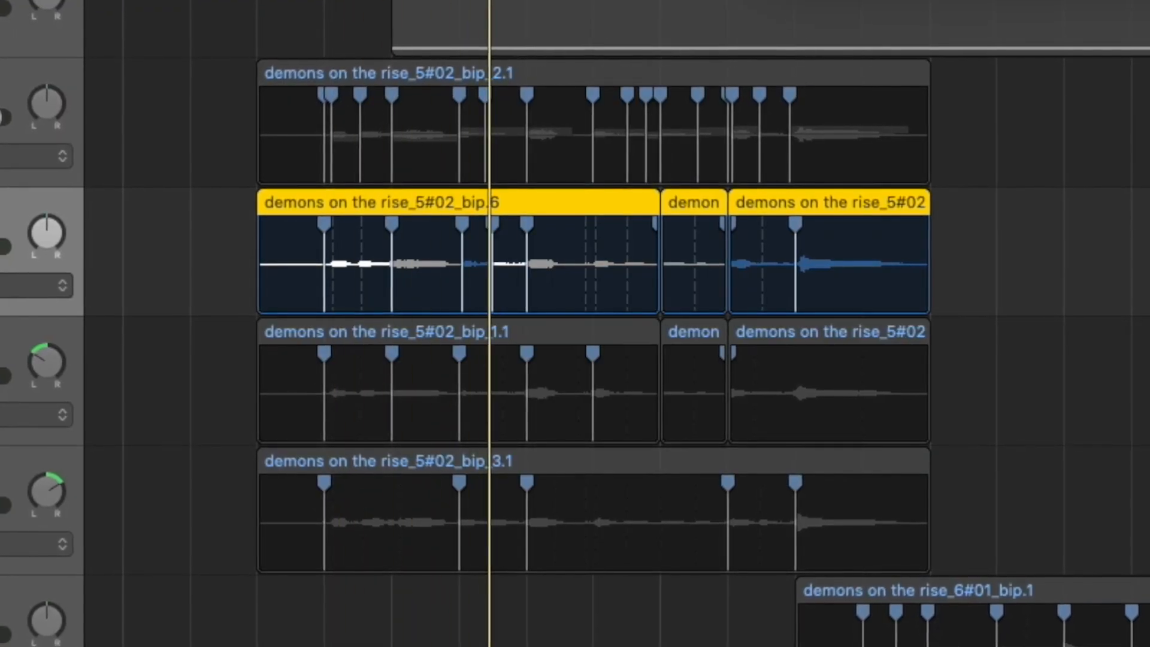
Clear all the track solos and mute vocal tracks 3 to 10.
key(super+Left)
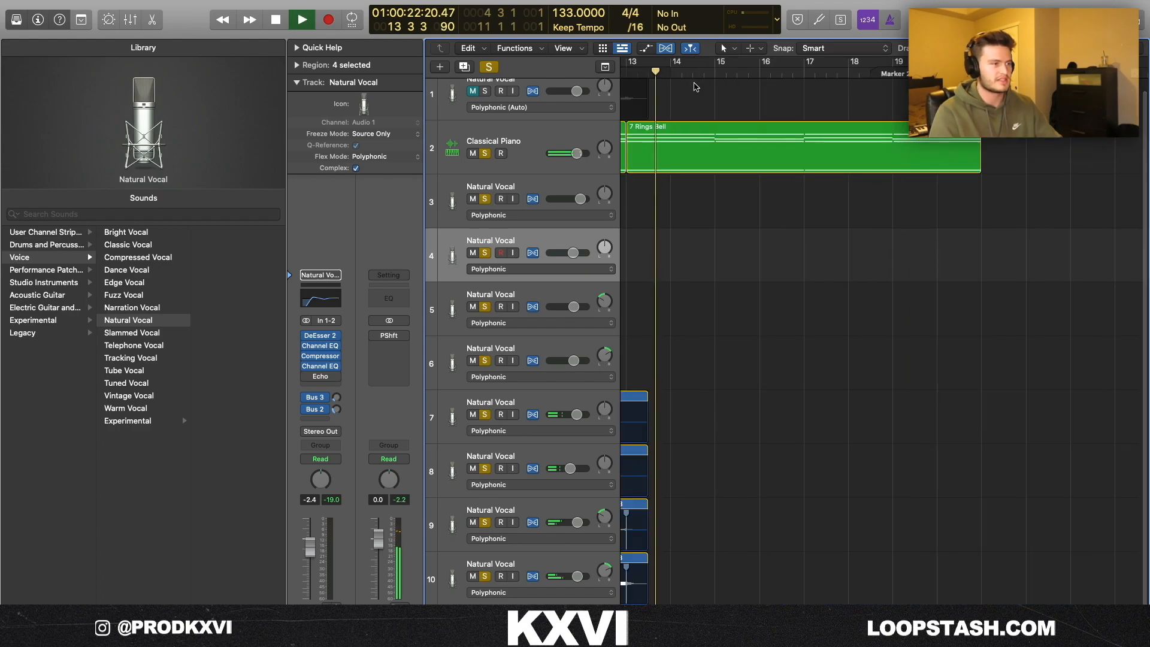
scroll(694, 86, up, 5)
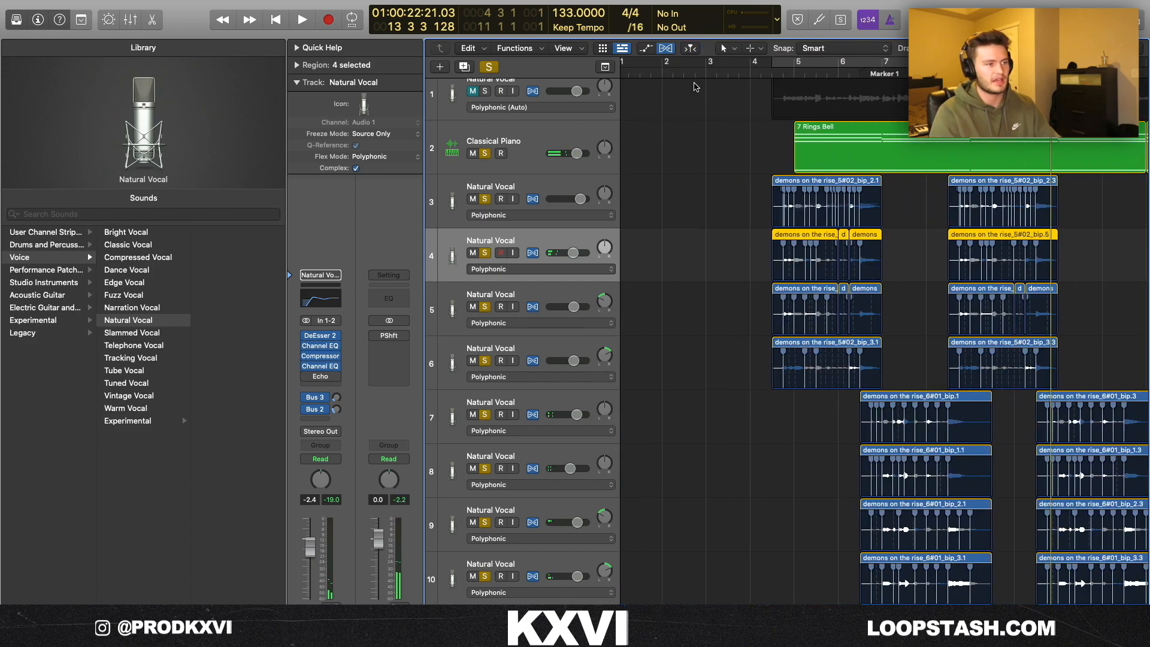
scroll(693, 86, down, 5)
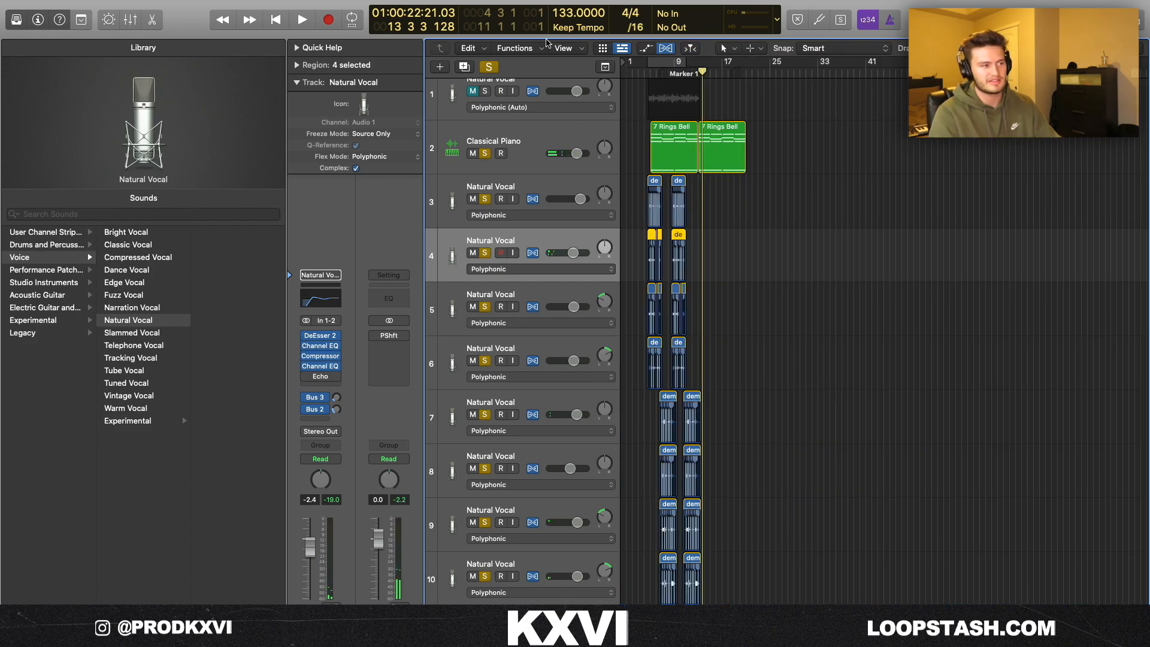
click(489, 67)
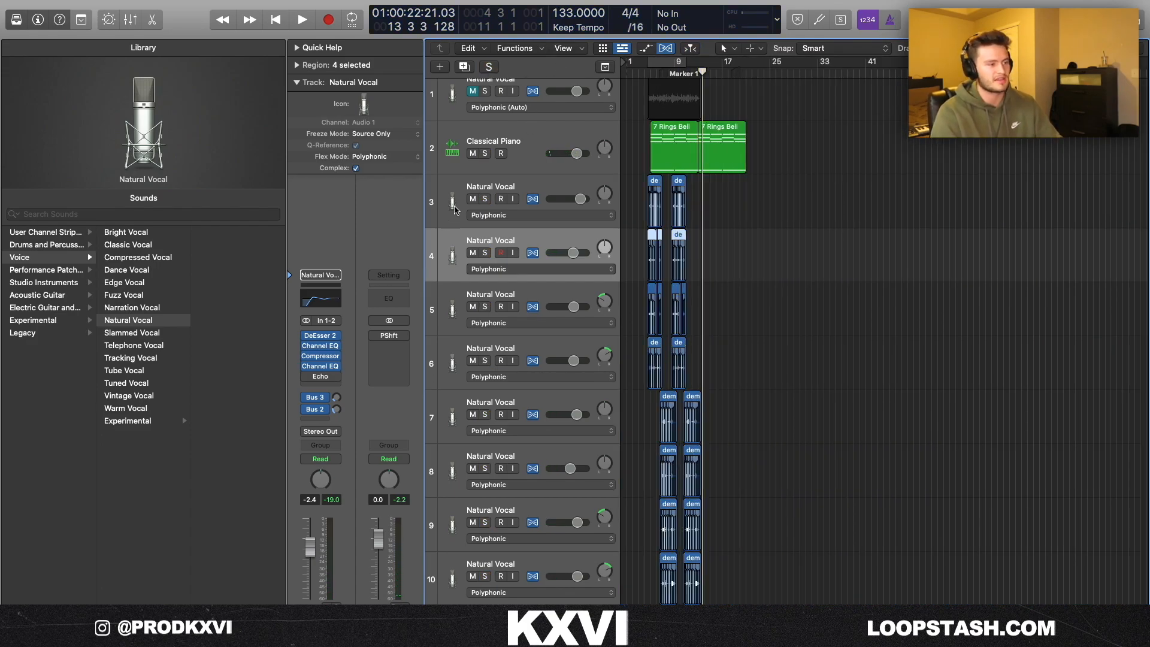
drag(473, 199, 473, 576)
Solo the combined vocal on track 1 and select its region.
scroll(476, 360, up, 2)
click(484, 103)
click(686, 89)
click(686, 90)
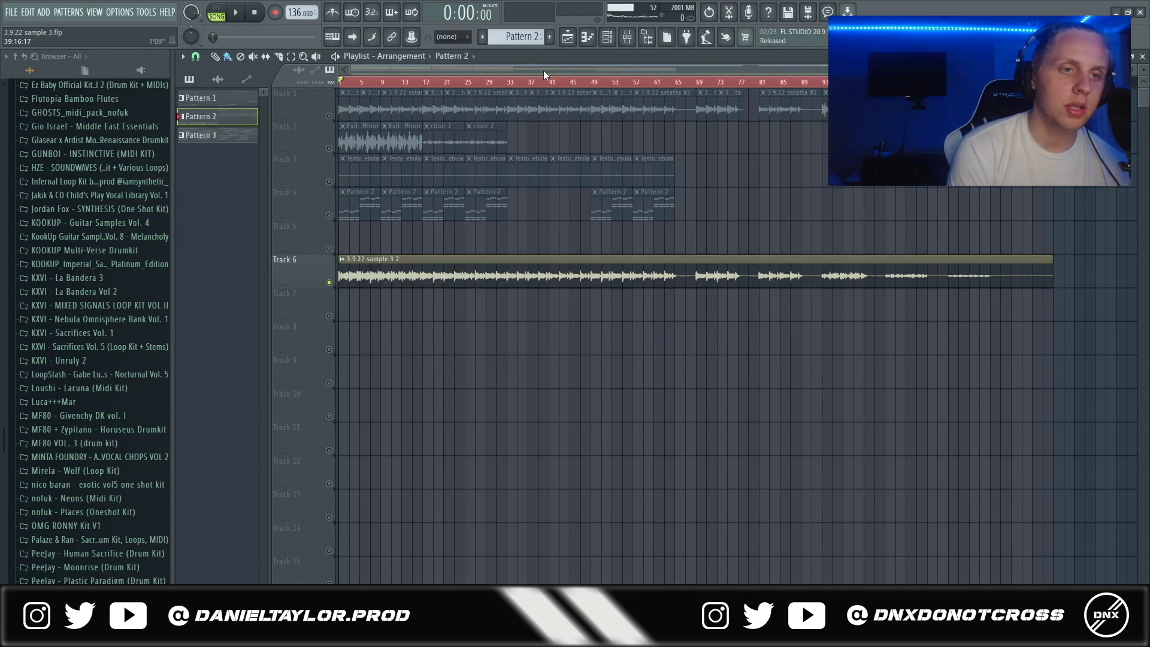
Open the channel settings of the 3.9.22 sample 3 2 clip on track 6 to review its pitch shift.
double_click(505, 269)
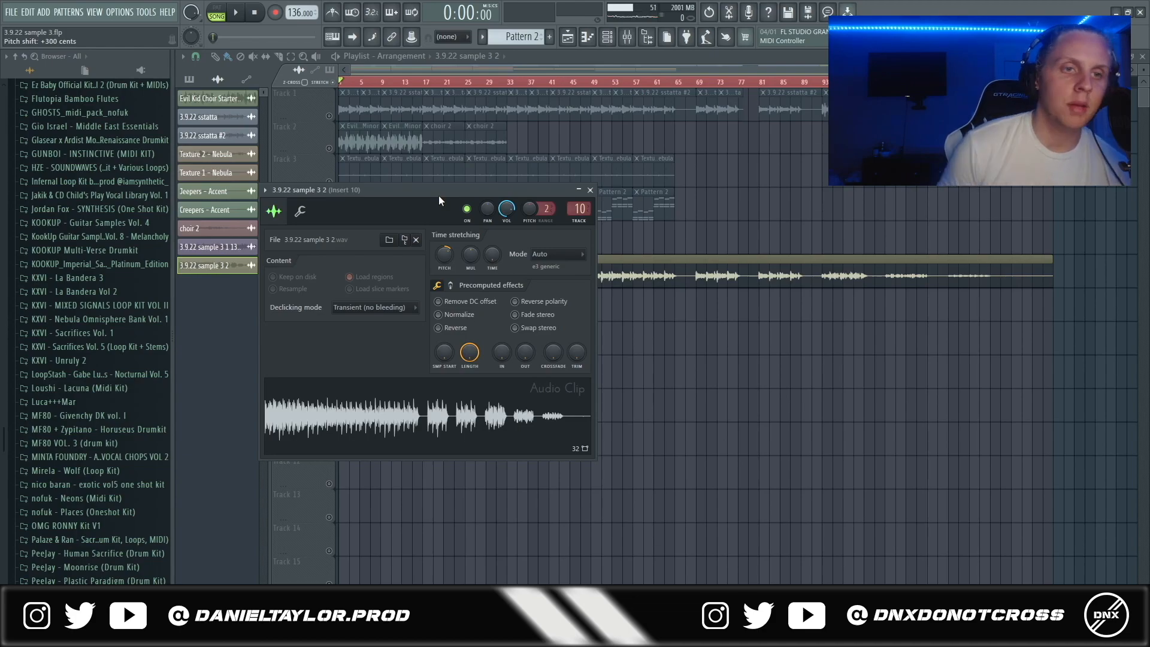
click(521, 65)
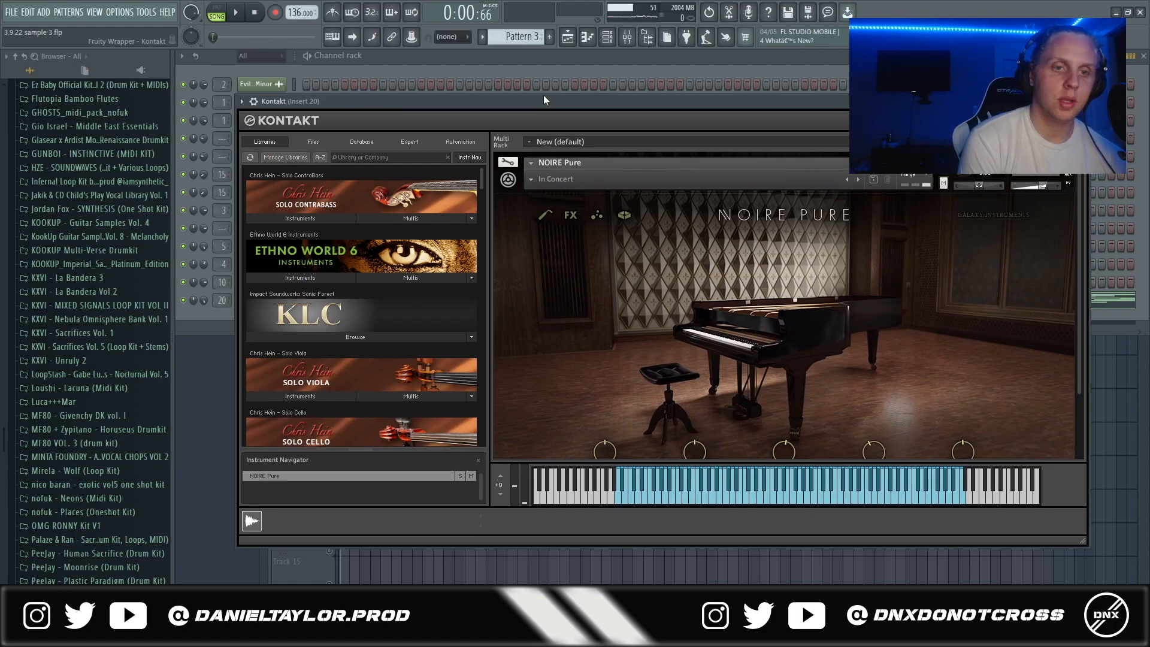
Open the Kontakt channel's piano roll for Pattern 3 and set playback to pattern mode.
click(559, 60)
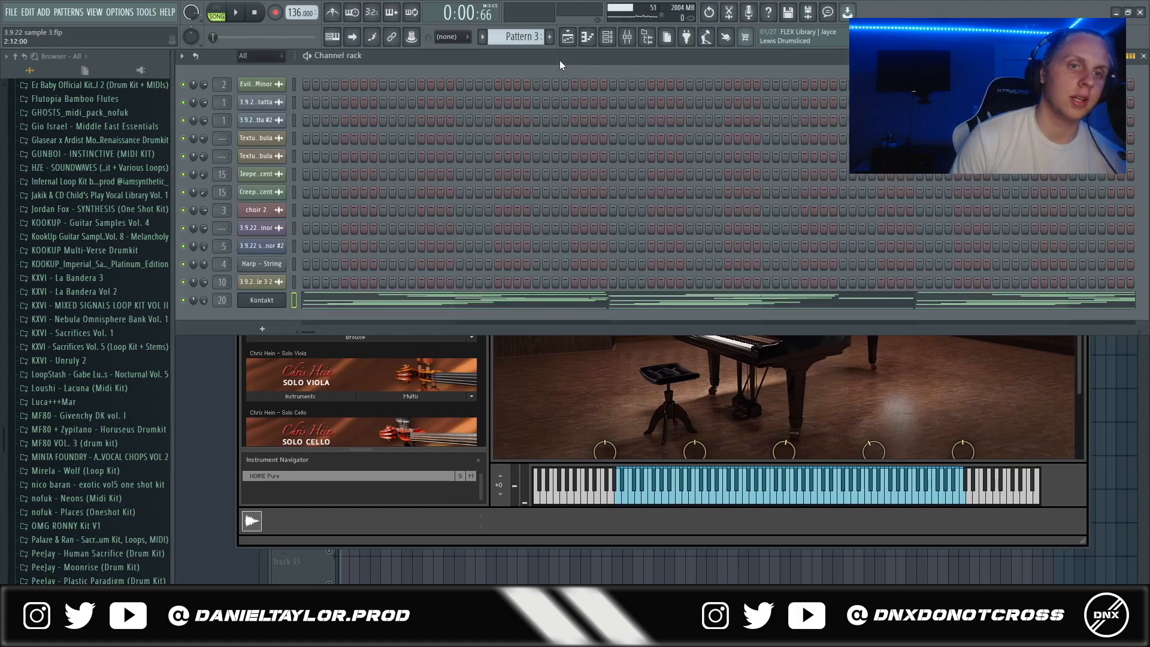
click(364, 302)
scroll(929, 259, up, 2)
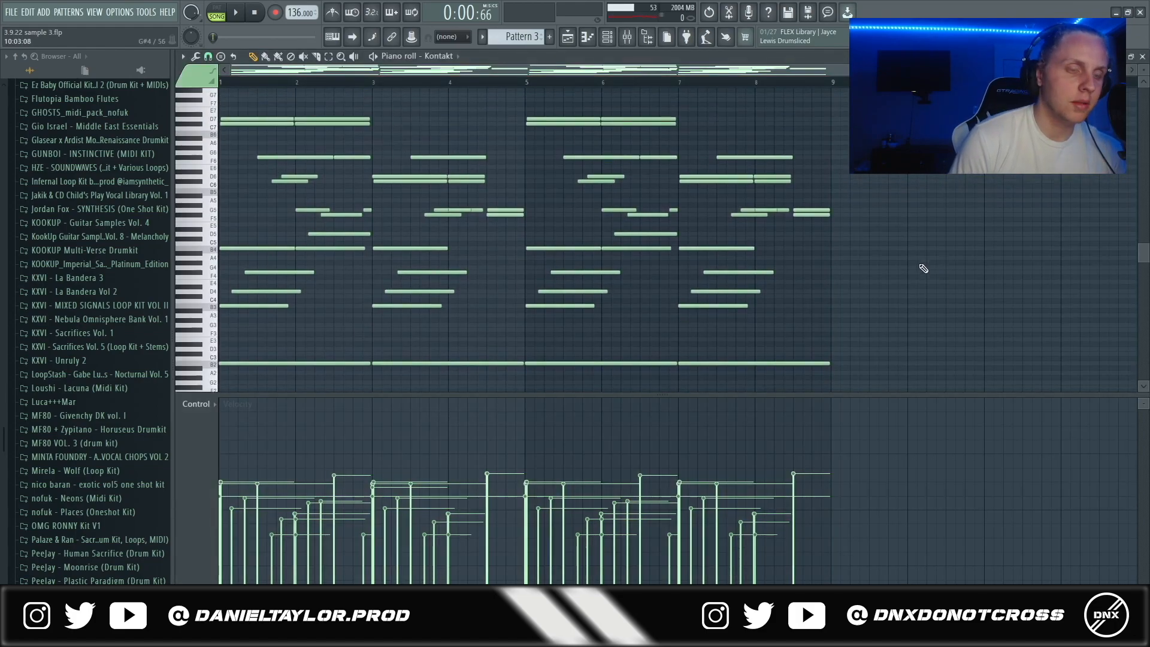
click(217, 15)
scroll(347, 359, up, 2)
scroll(240, 239, up, 4)
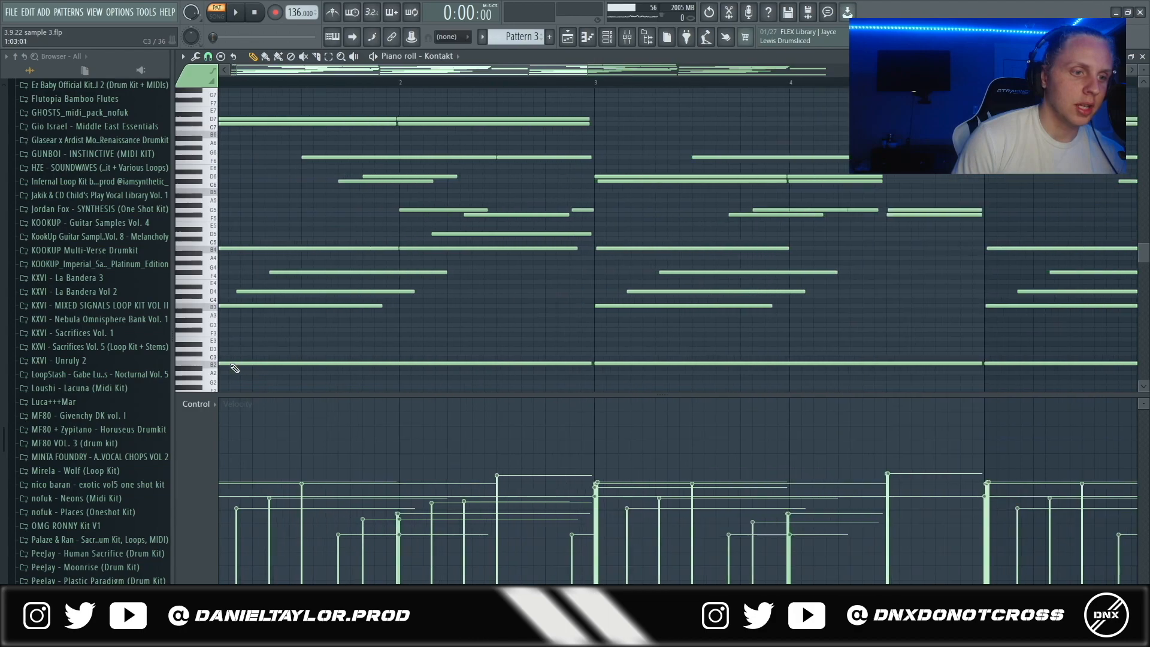
Select the opening chord notes from B2 up to B4 in the Kontakt piano roll.
drag(237, 219, 544, 439)
scroll(420, 371, down, 2)
scroll(282, 358, up, 1)
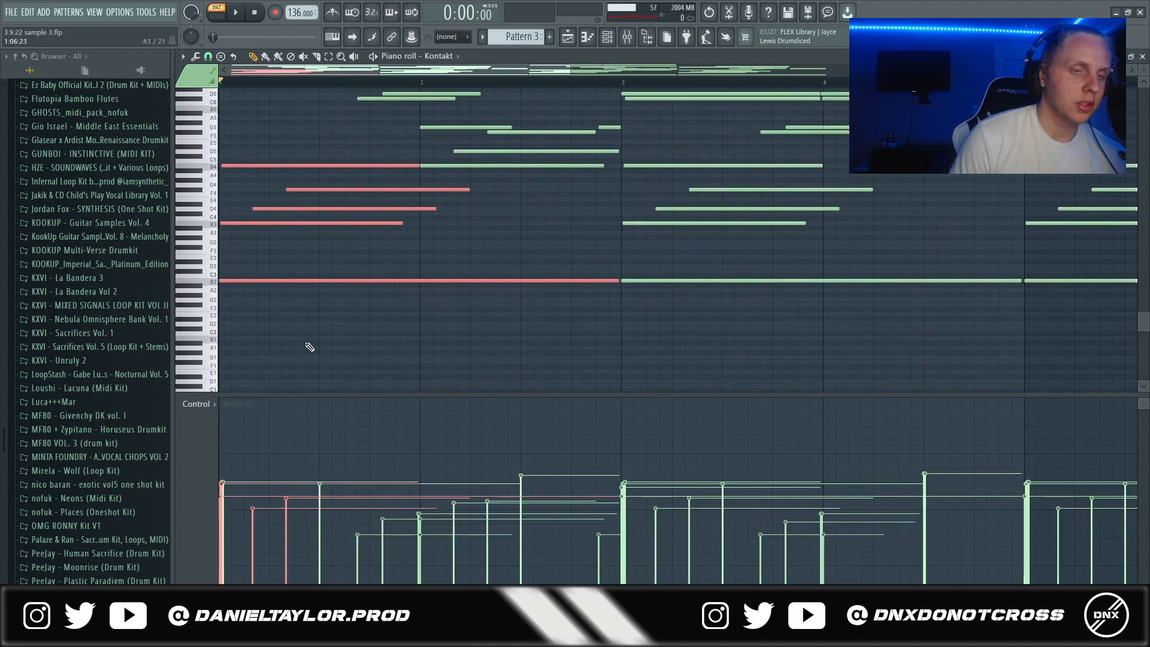
Check the Evil Kid Choir Starter clip in the playlist and return to the Kontakt piano roll.
click(574, 39)
double_click(365, 140)
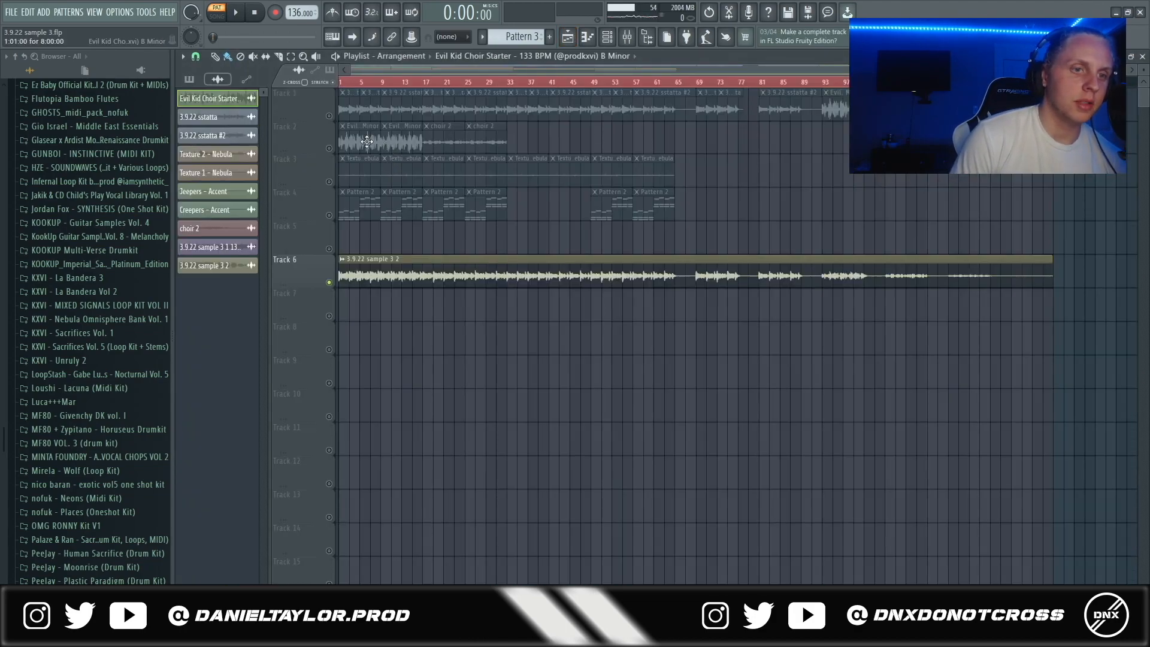
click(588, 39)
Examine the B2 bass notes and select the bar 1 chord notes between B3 and B4.
scroll(219, 353, up, 1)
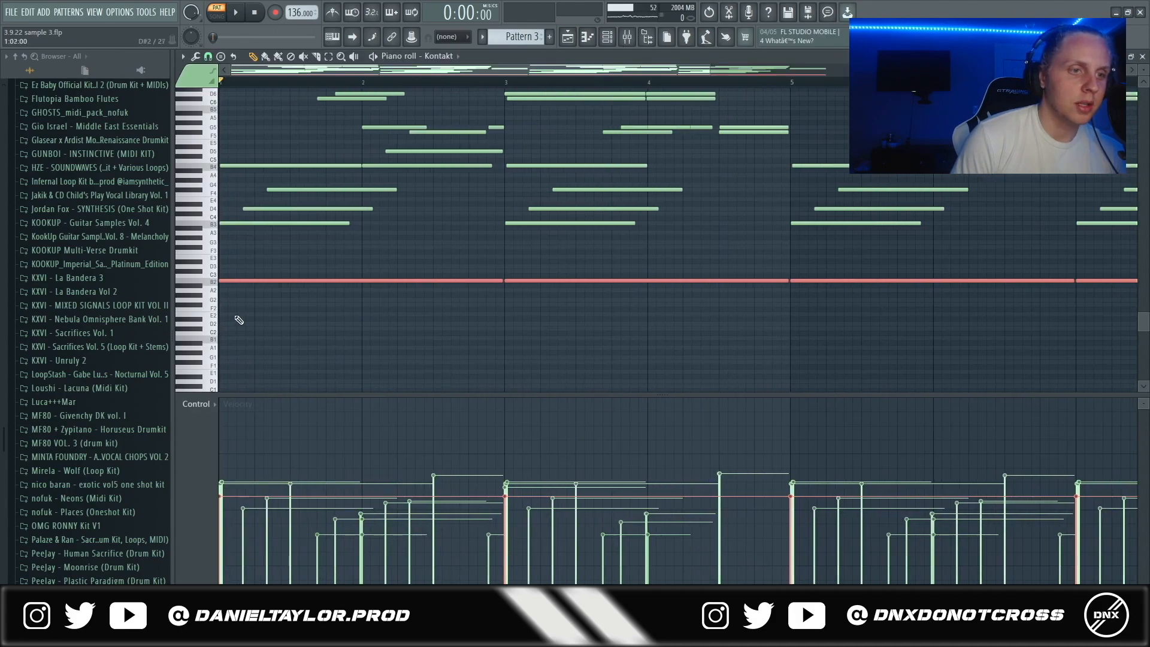
scroll(235, 342, up, 1)
scroll(234, 341, up, 1)
scroll(222, 239, down, 2)
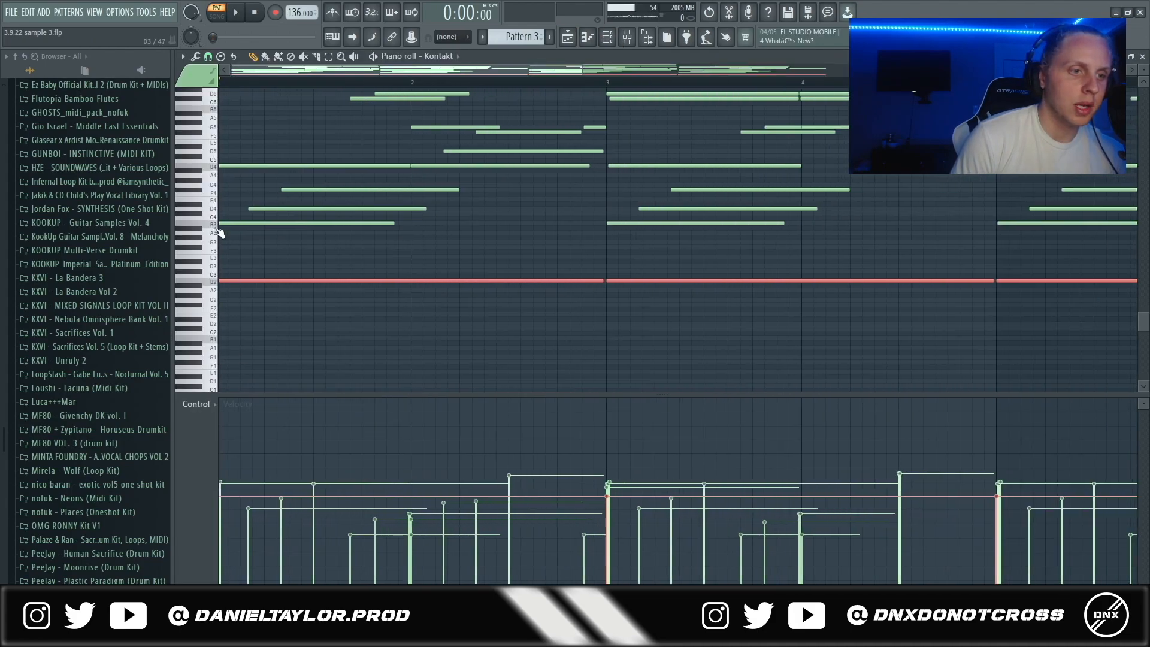
drag(305, 170, 441, 246)
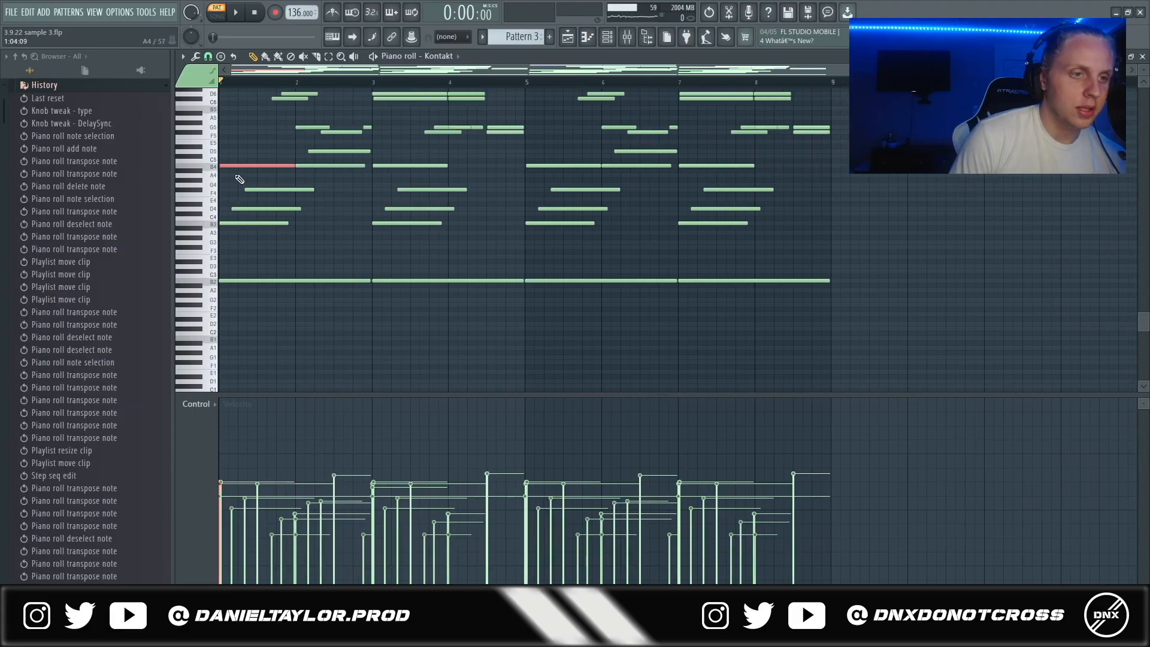
drag(235, 174, 284, 238)
scroll(340, 248, up, 1)
Select the B4, D5 and F#5 notes in bar 2, and the B3, D4 and B4 notes in bar 1.
drag(334, 151, 349, 223)
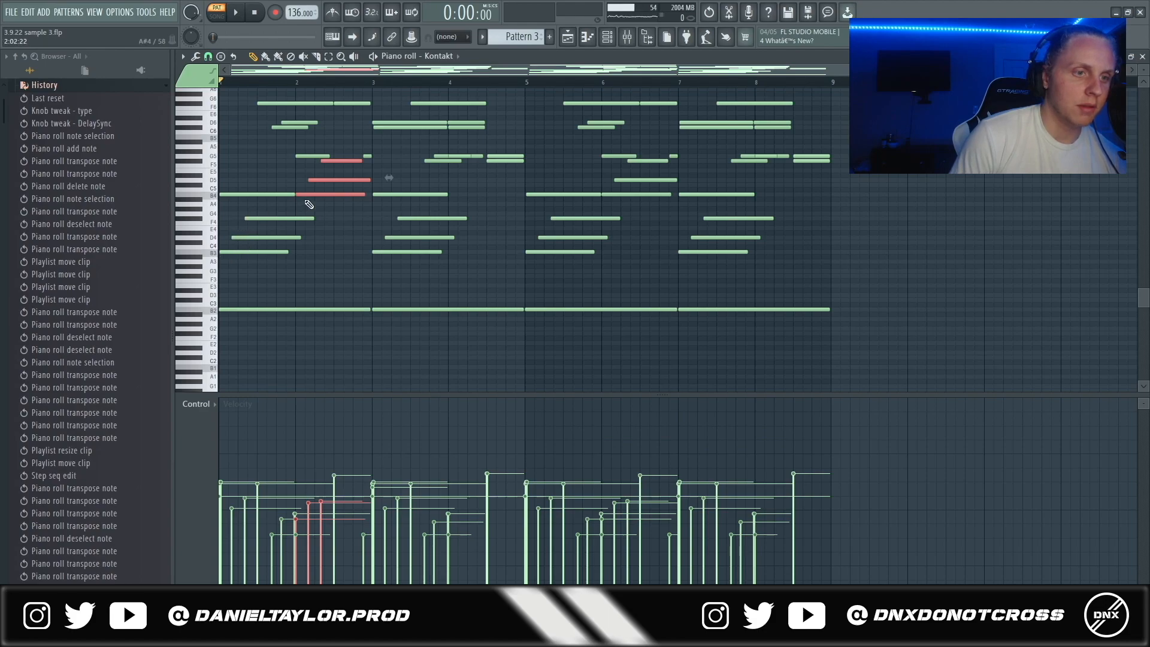
drag(338, 155, 341, 214)
click(243, 193)
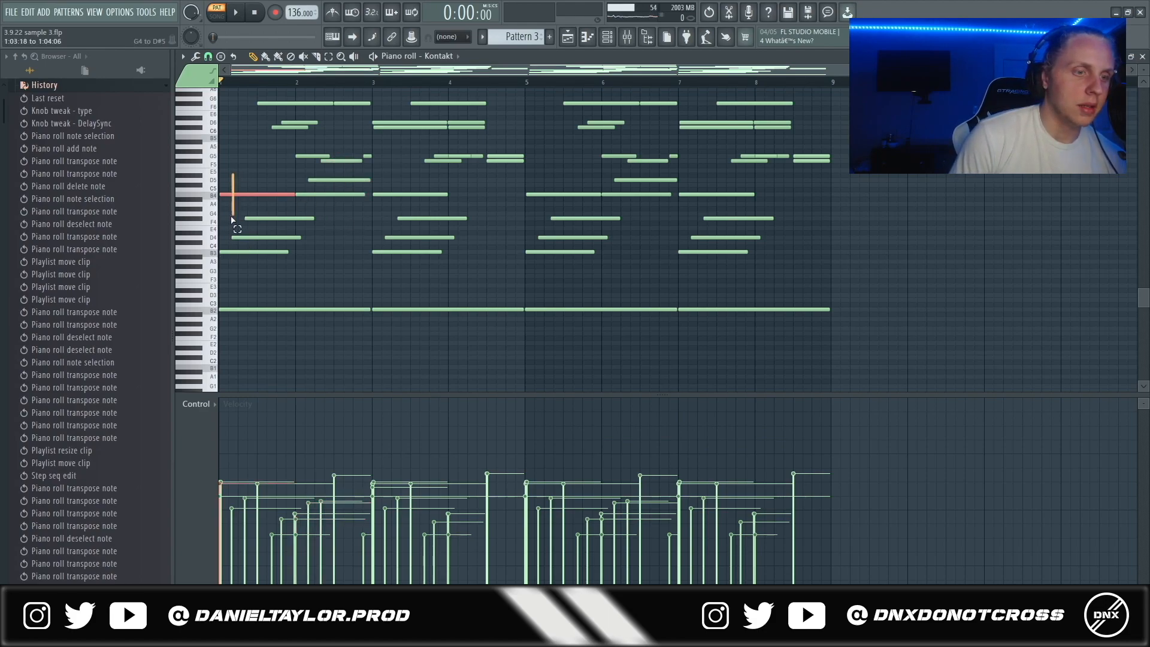
drag(228, 211, 313, 267)
scroll(288, 275, up, 2)
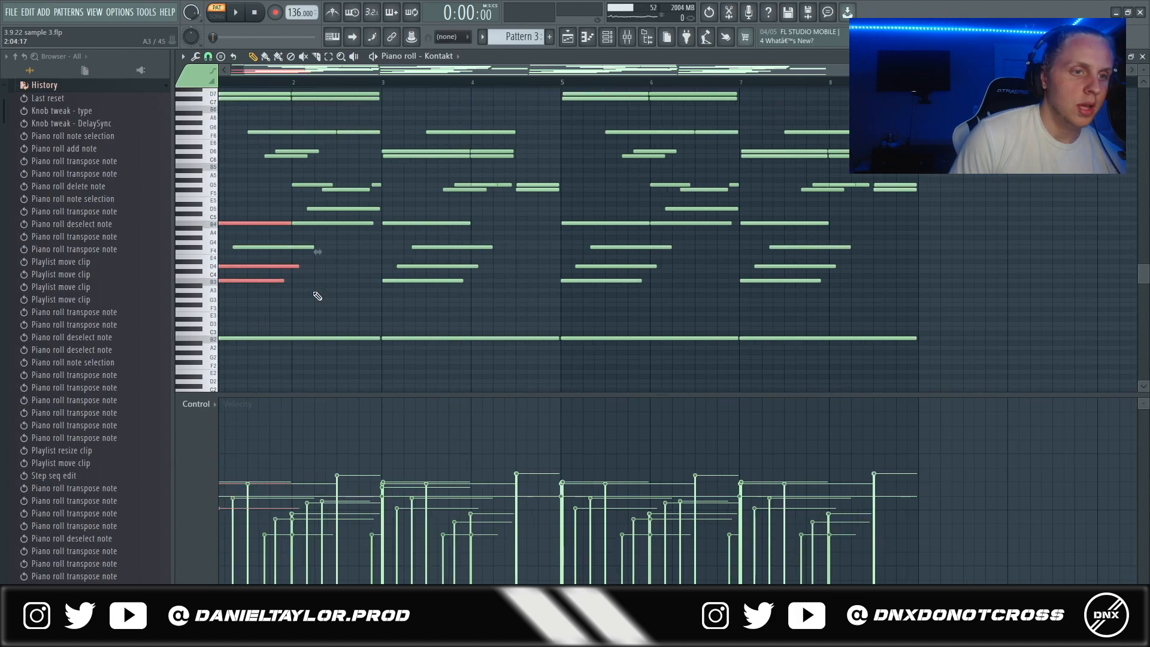
Select the C#6, D6 and F#6 notes across bars 1 and 2, and the sustained C#7 and D7 pair above them.
drag(285, 140, 339, 167)
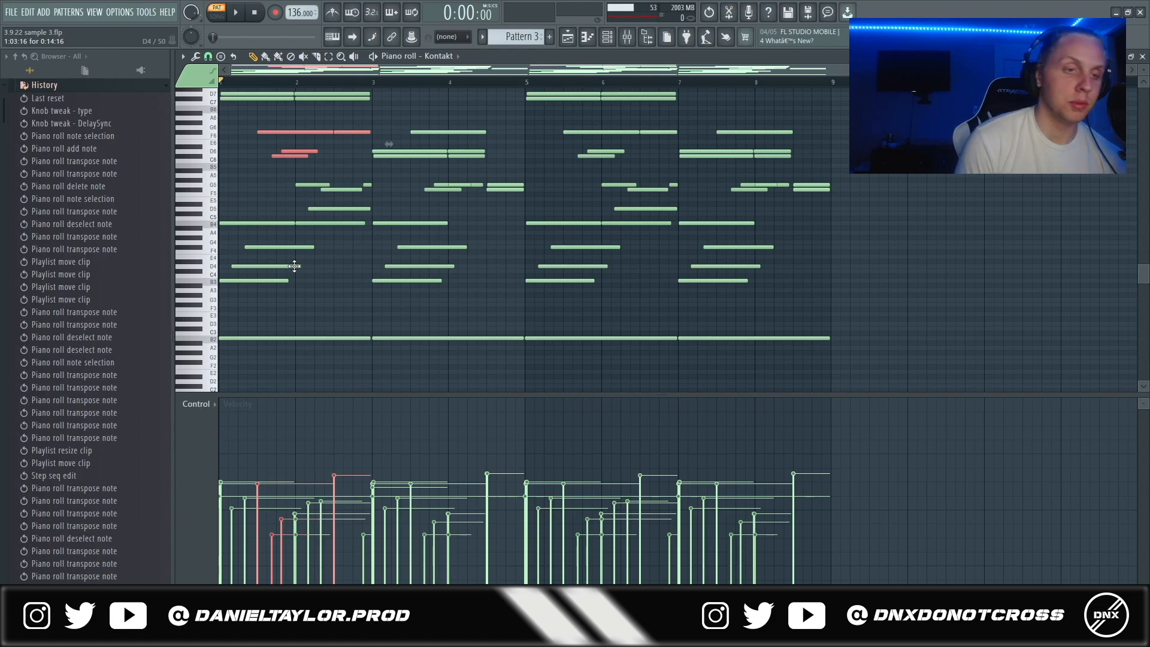
scroll(383, 320, up, 2)
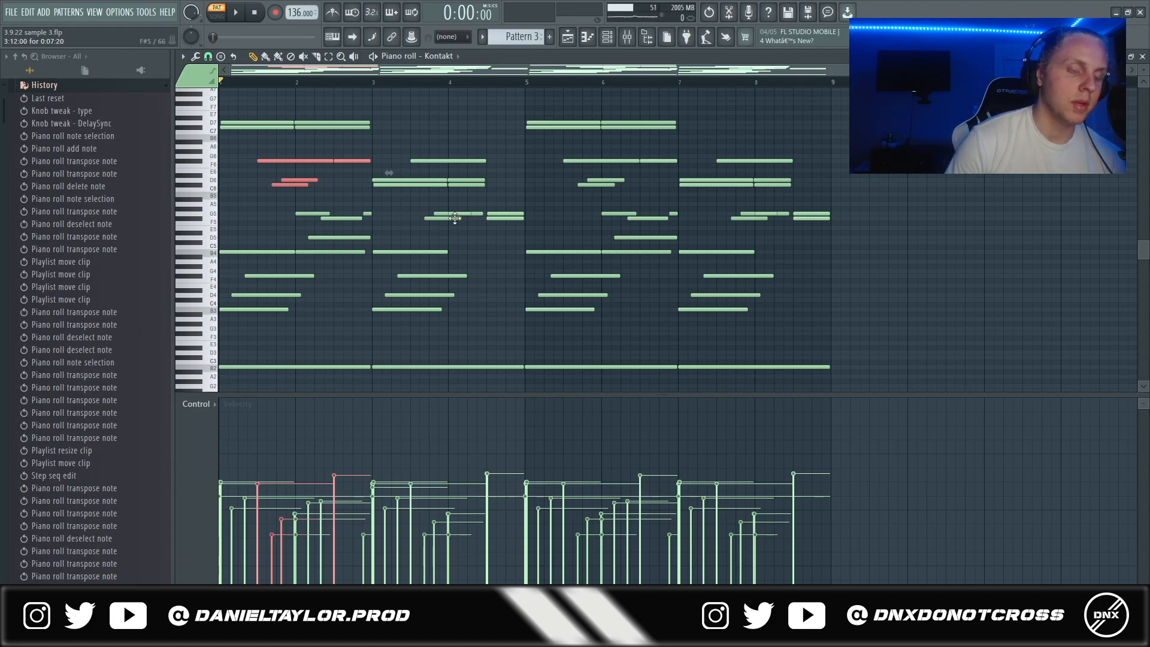
drag(231, 111, 384, 146)
scroll(235, 247, up, 5)
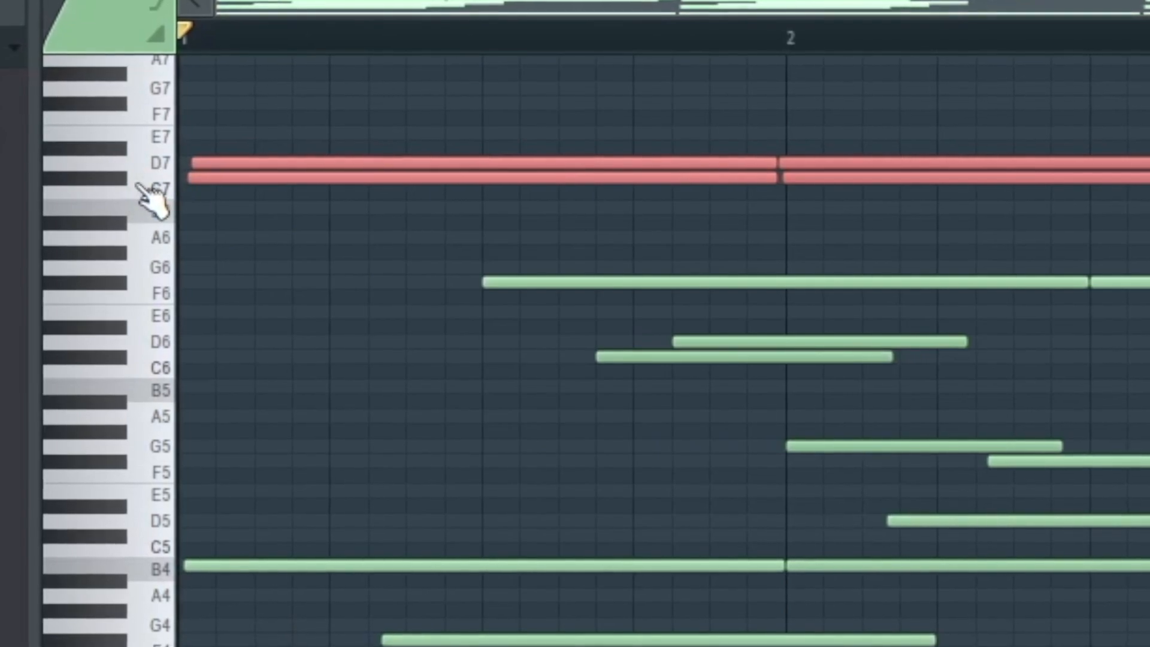
drag(242, 112, 1126, 231)
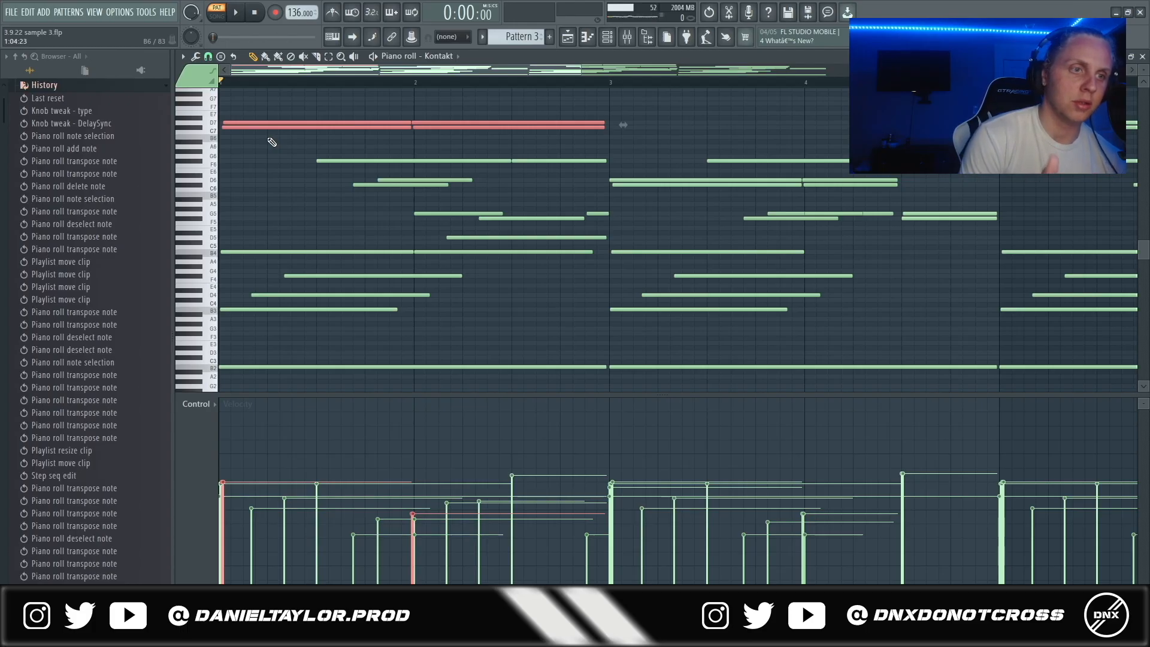
scroll(288, 158, down, 2)
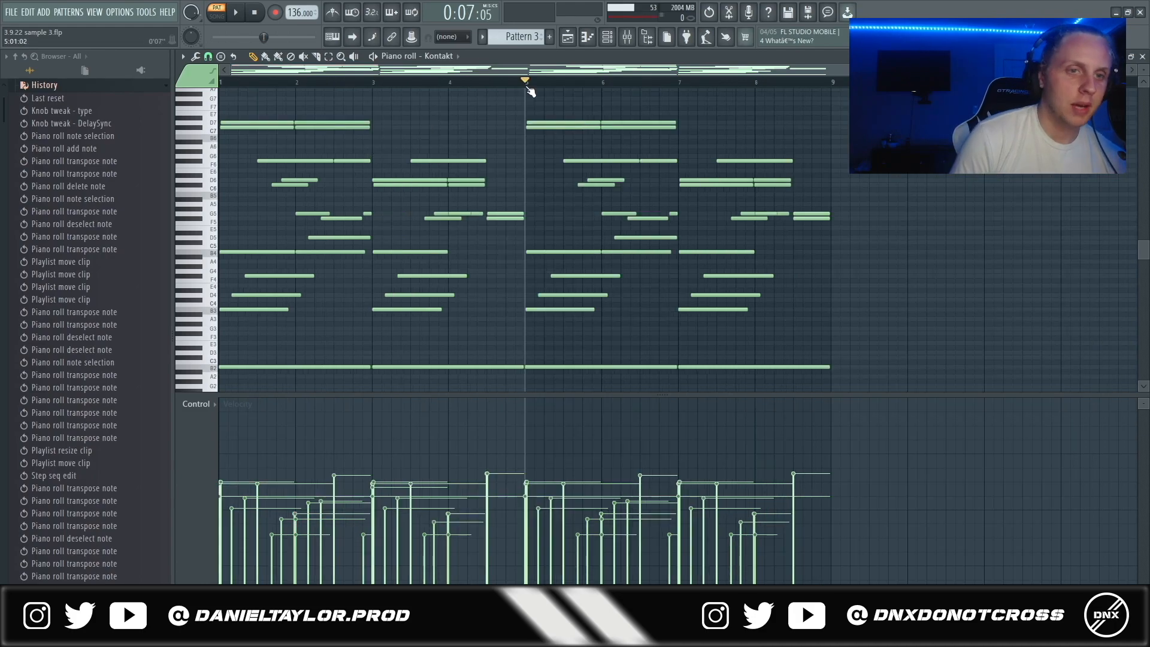
Mark bars 5 to 9 on the piano roll timeline, clear the mark and play the Kontakt pattern.
drag(525, 82, 834, 127)
ctrl+click(249, 83)
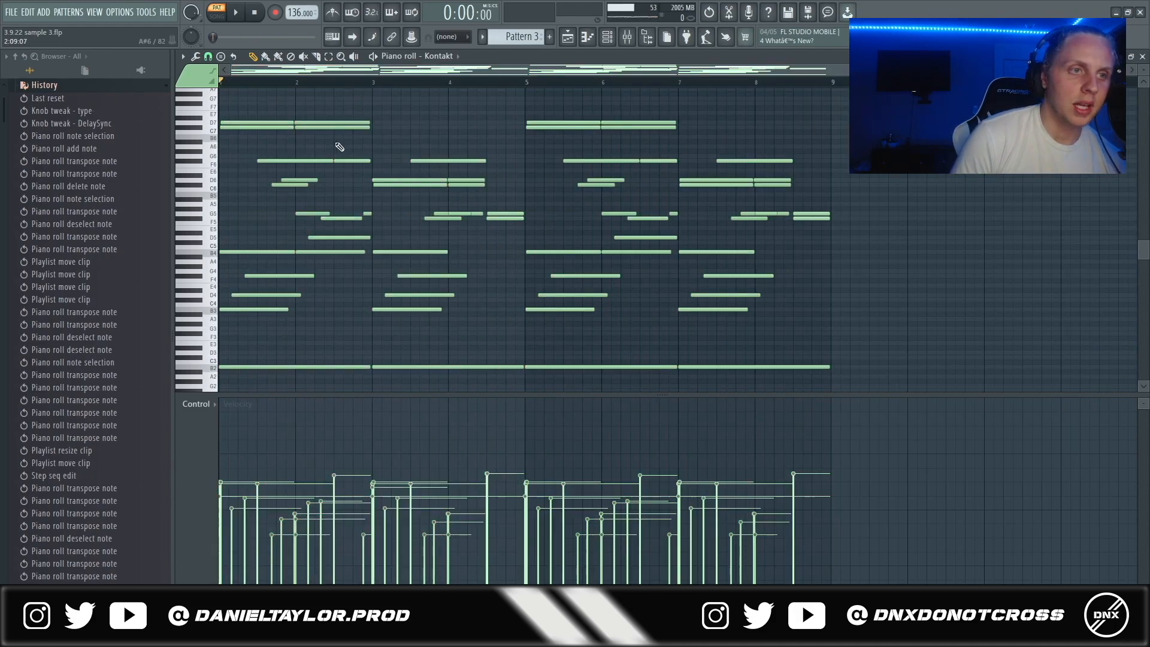
key(space)
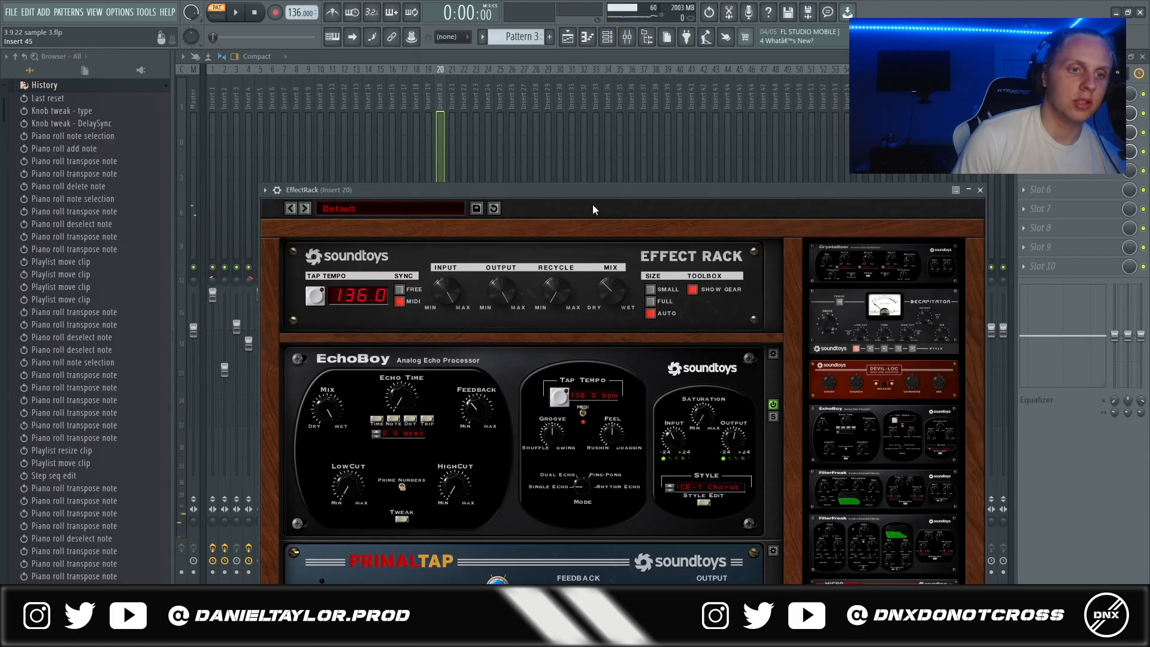
Reposition the EffectRack window on insert 20 and browse its user presets down to the Minta Foundry folder.
drag(569, 195, 576, 110)
drag(683, 106, 671, 92)
click(376, 109)
mouse_move(339, 222)
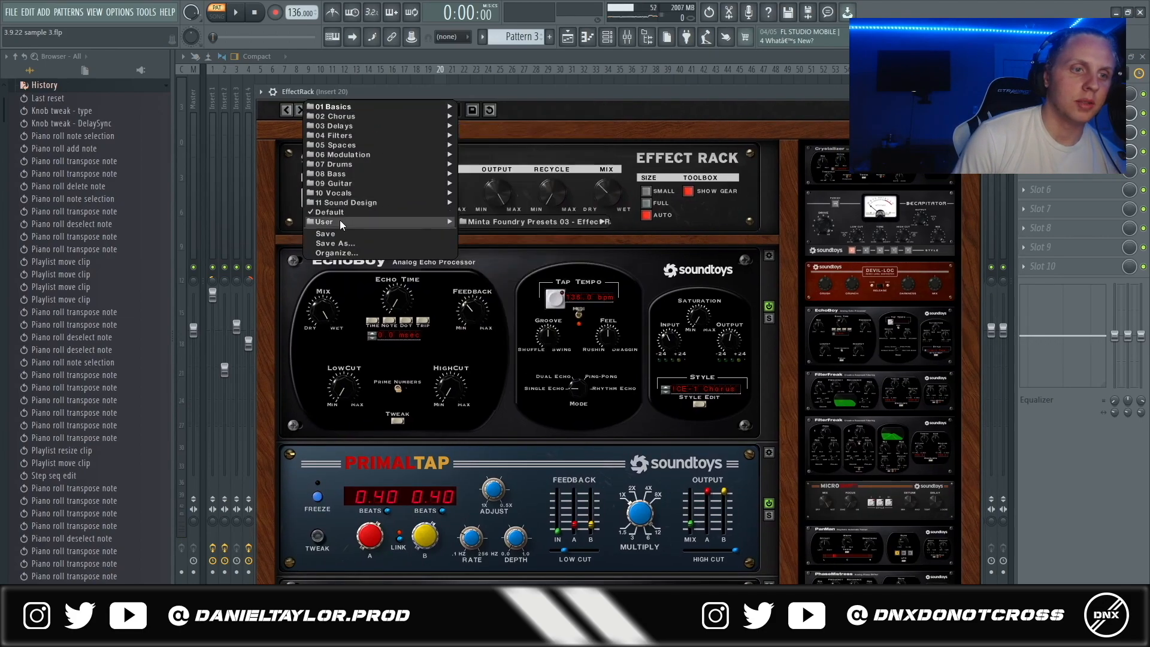
mouse_move(479, 222)
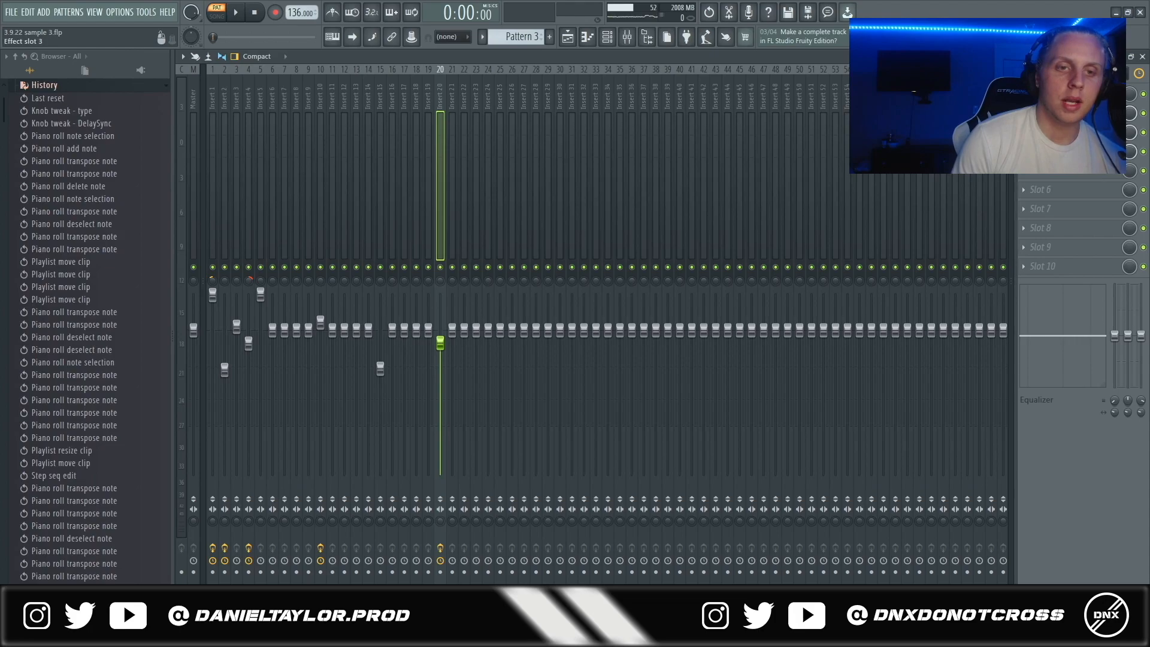
Review the ShaperBox2 and Portal effects on insert 20, including Portal's preset list with Persuasion loaded.
click(1057, 132)
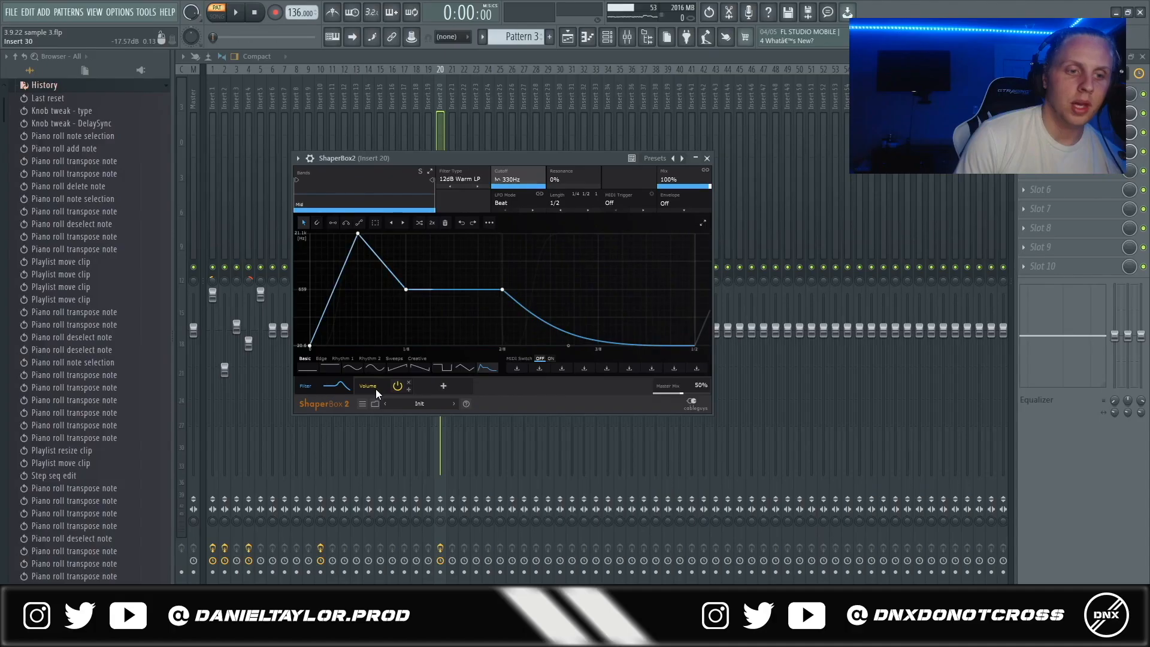
click(336, 520)
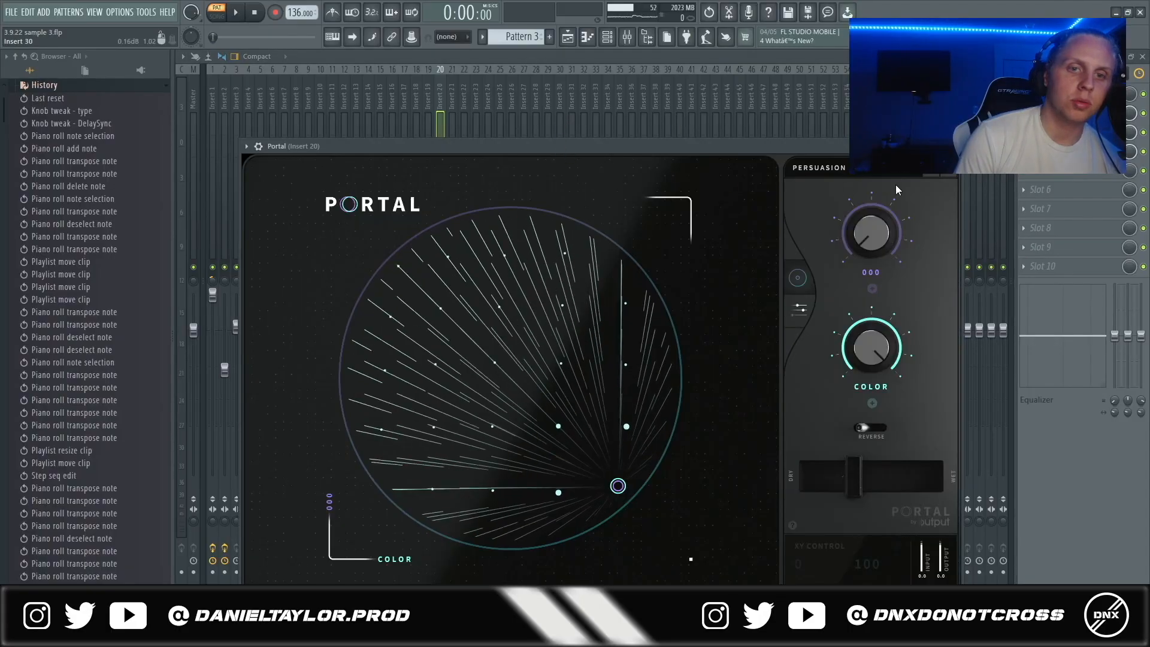
click(862, 171)
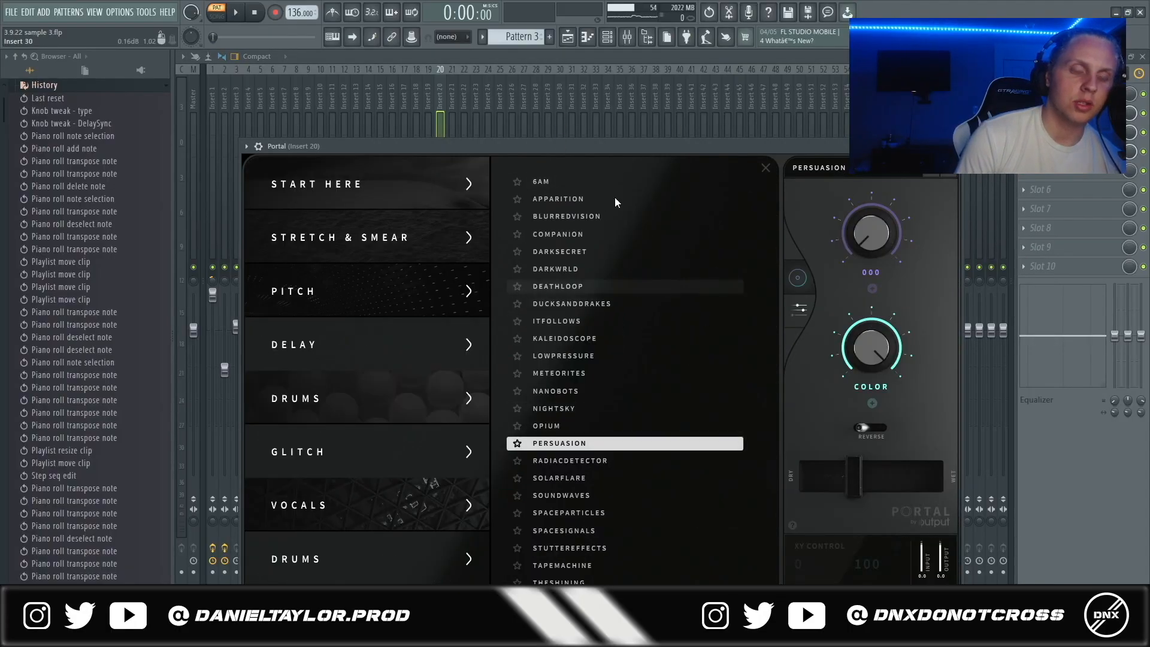
key(Escape)
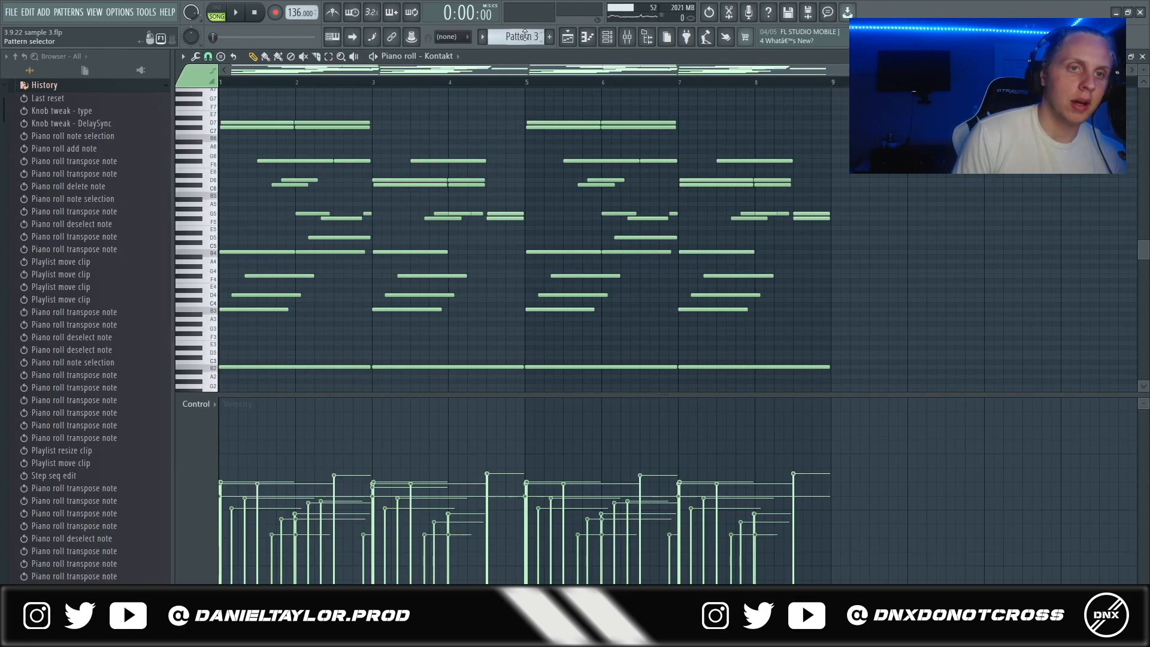
Transpose all the Kontakt notes up an octave and play the 3.9.22 sstatta clips in the playlist.
key(ctrl+a)
key(ctrl+Up)
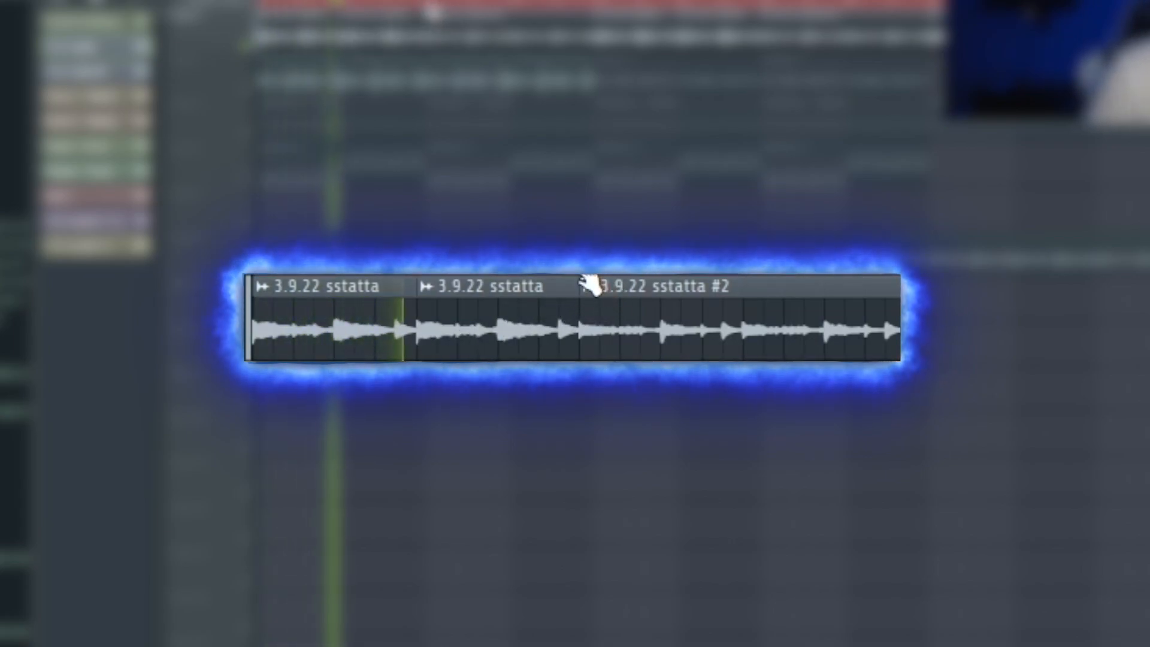
click(429, 6)
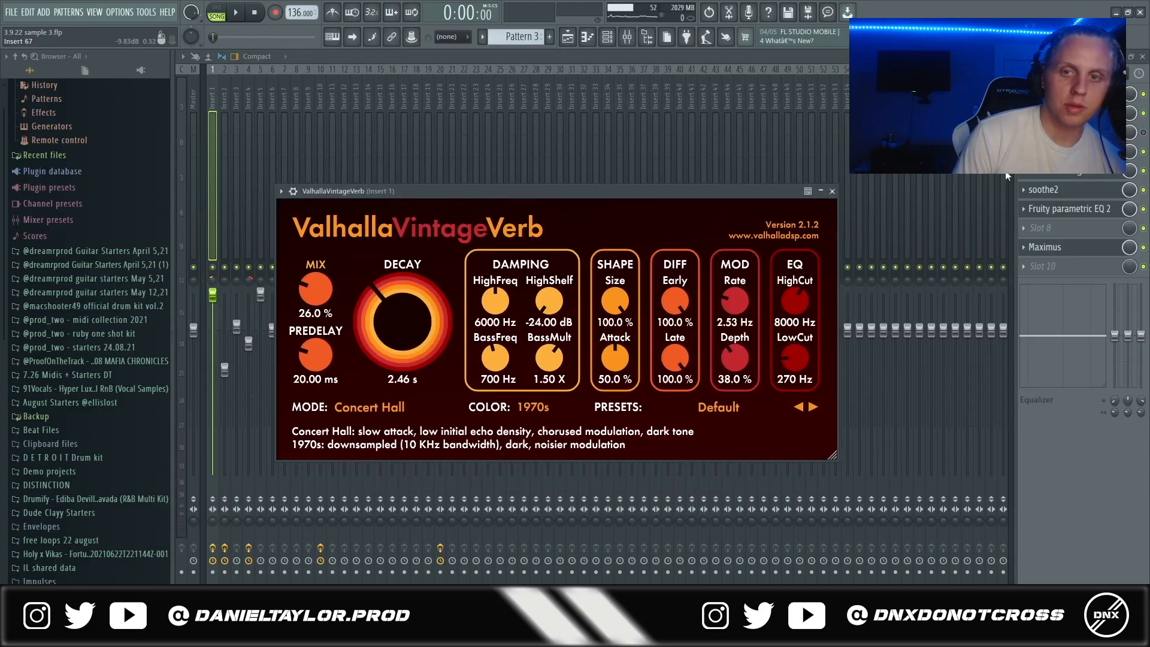
Review the settings of soothe2, Fruity parametric EQ 2 and Maximus on insert 1.
click(1044, 189)
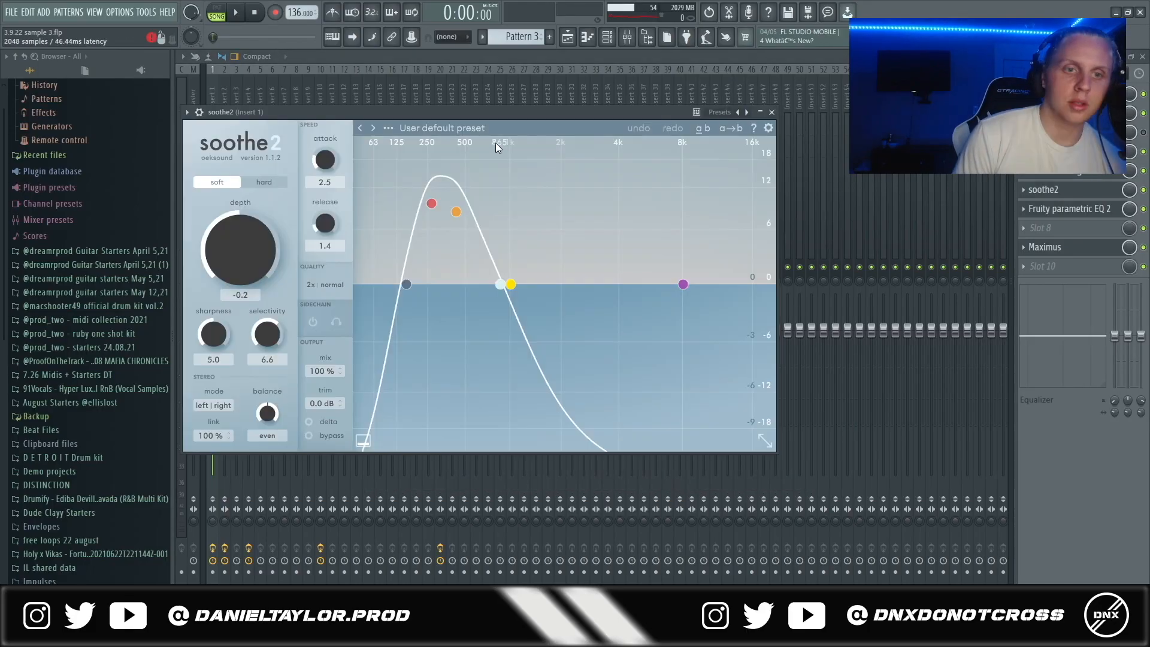
drag(507, 115, 548, 151)
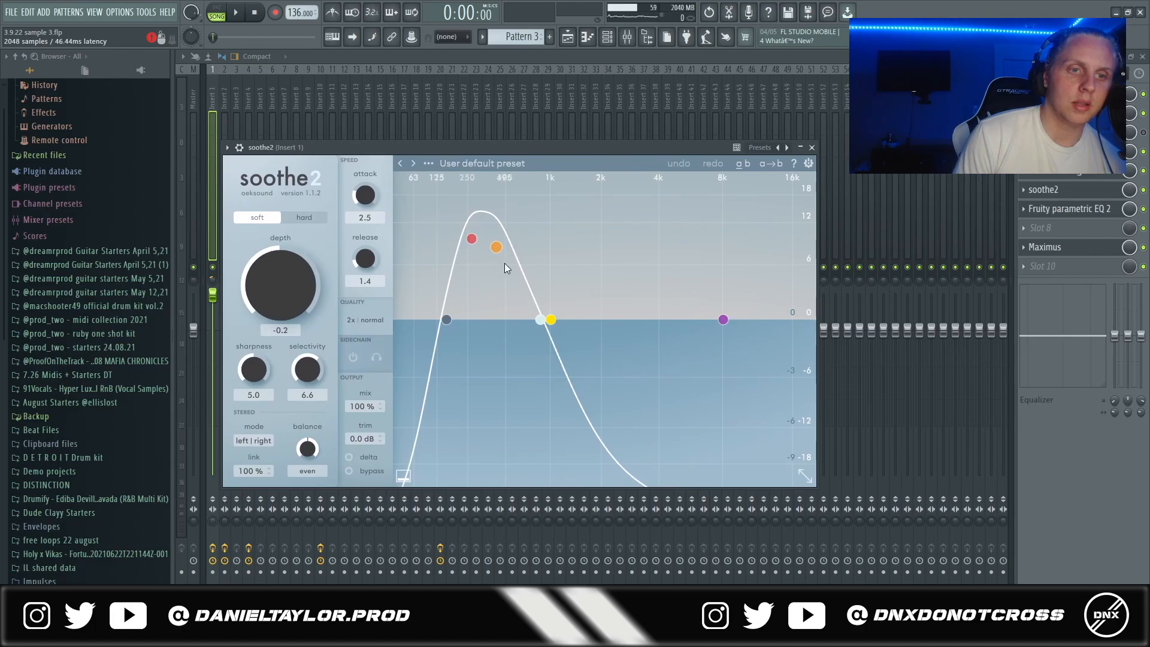
click(1067, 214)
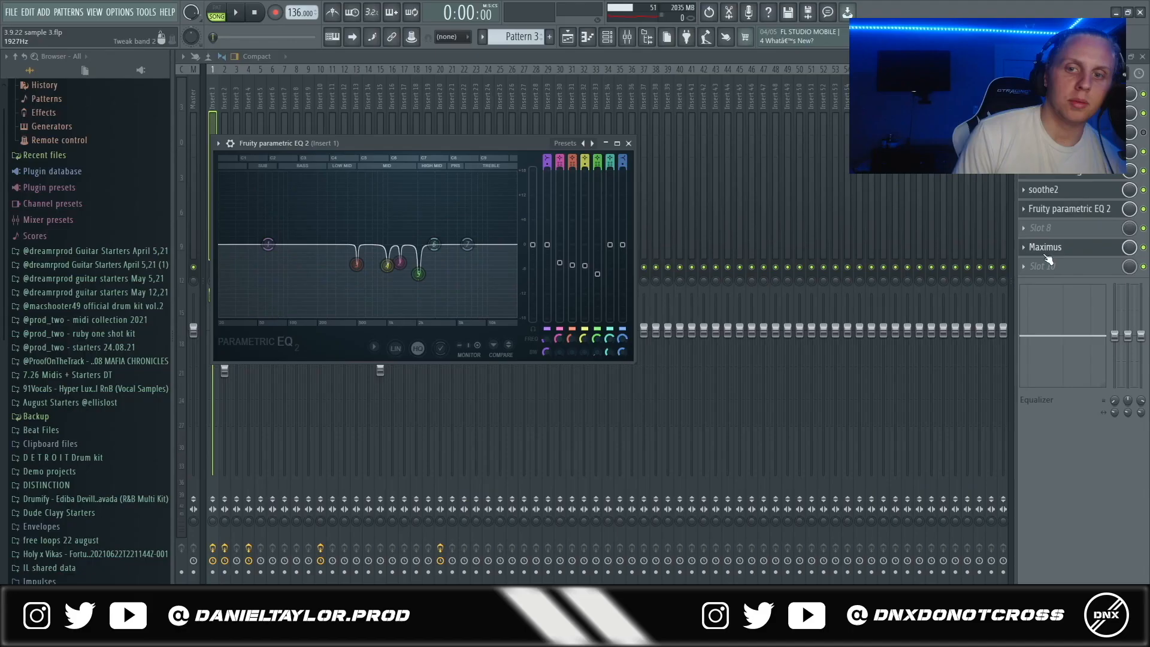
click(1045, 251)
drag(474, 175, 561, 156)
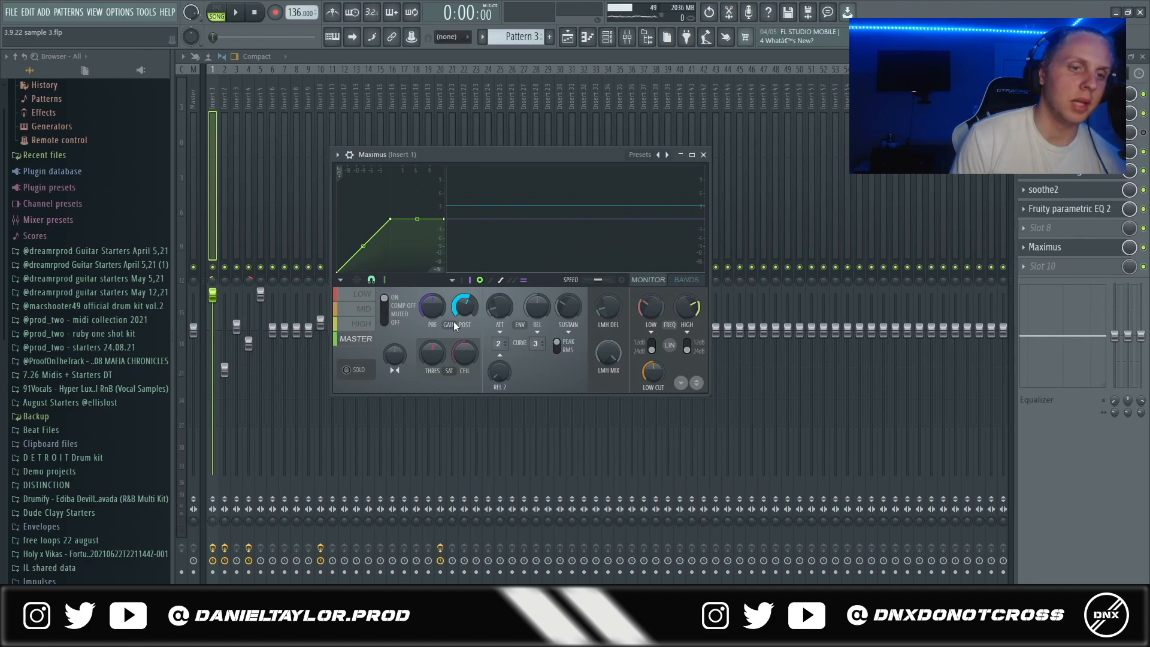
Return to the playlist and view the Evil Kid Choir and choir 2 clips on track 2.
key(F5)
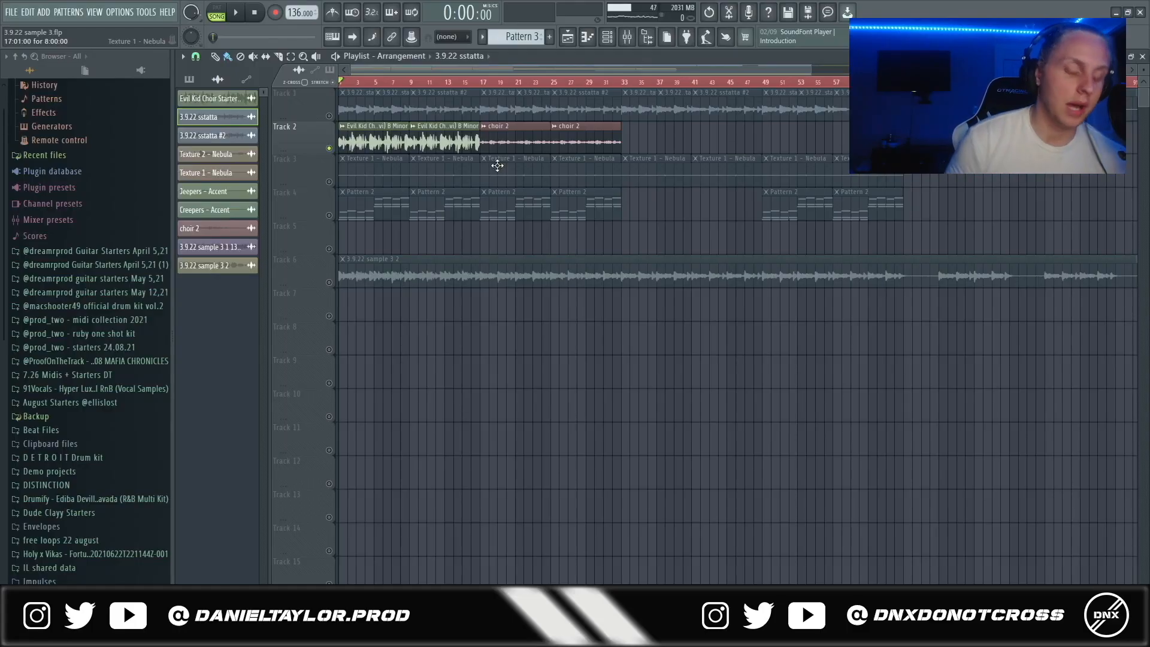
scroll(497, 166, down, 2)
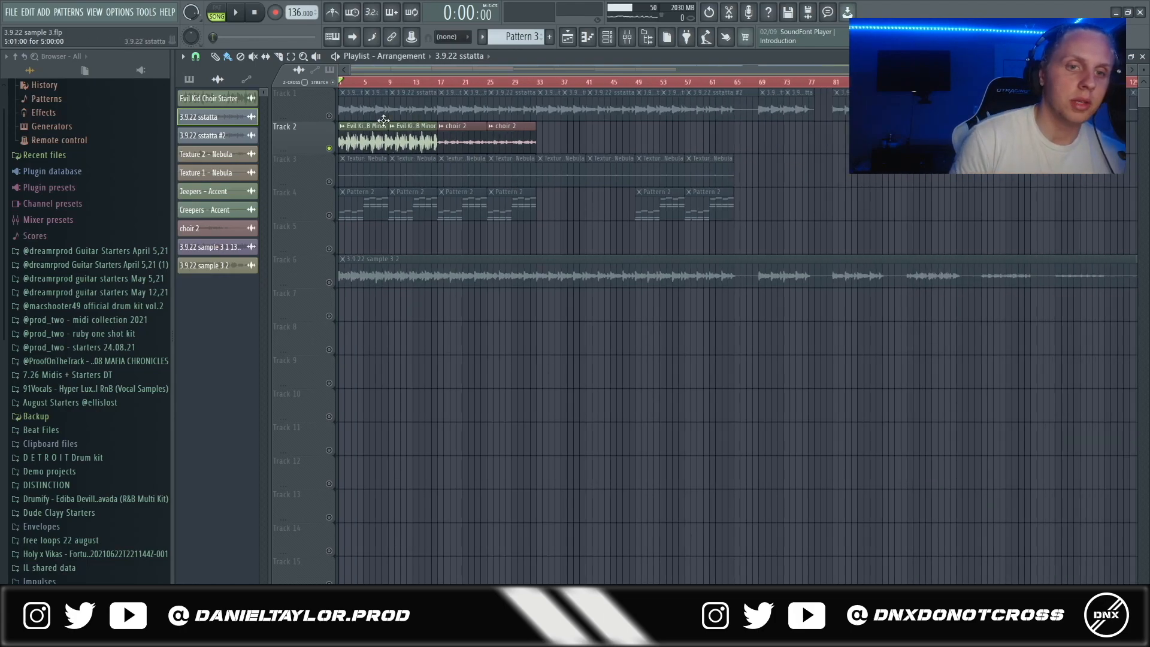
scroll(720, 150, up, 3)
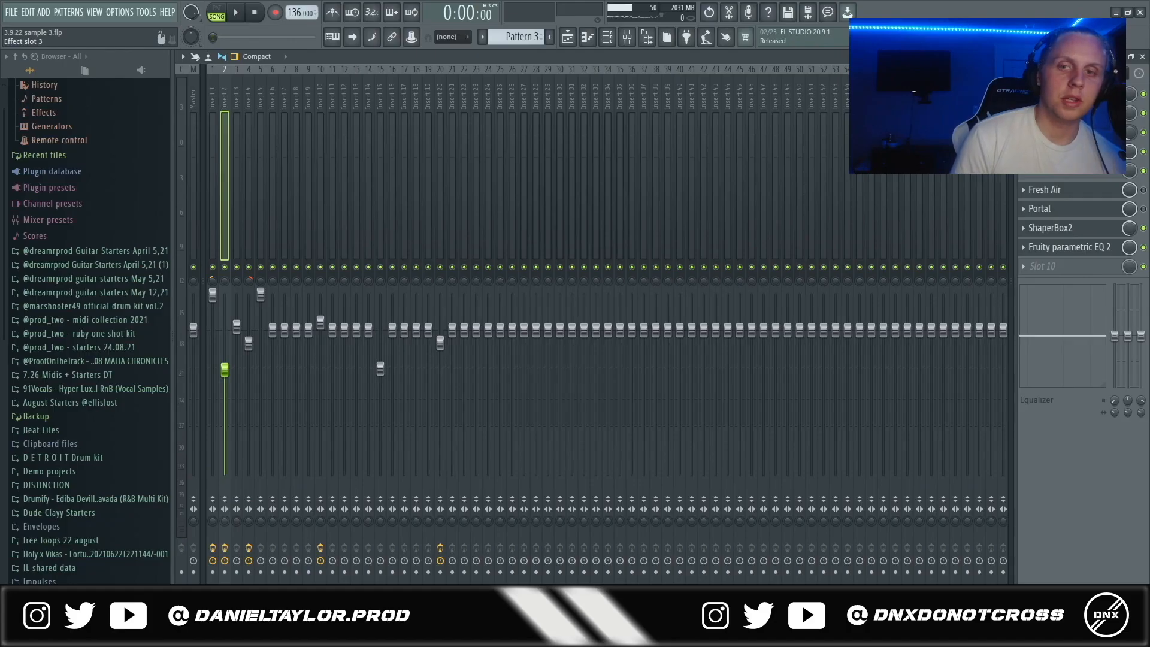
Review the ValhallaVintageVerb settings on insert 2 and play the Evil Kid Choir clips on track 2.
click(1060, 132)
drag(459, 115, 519, 97)
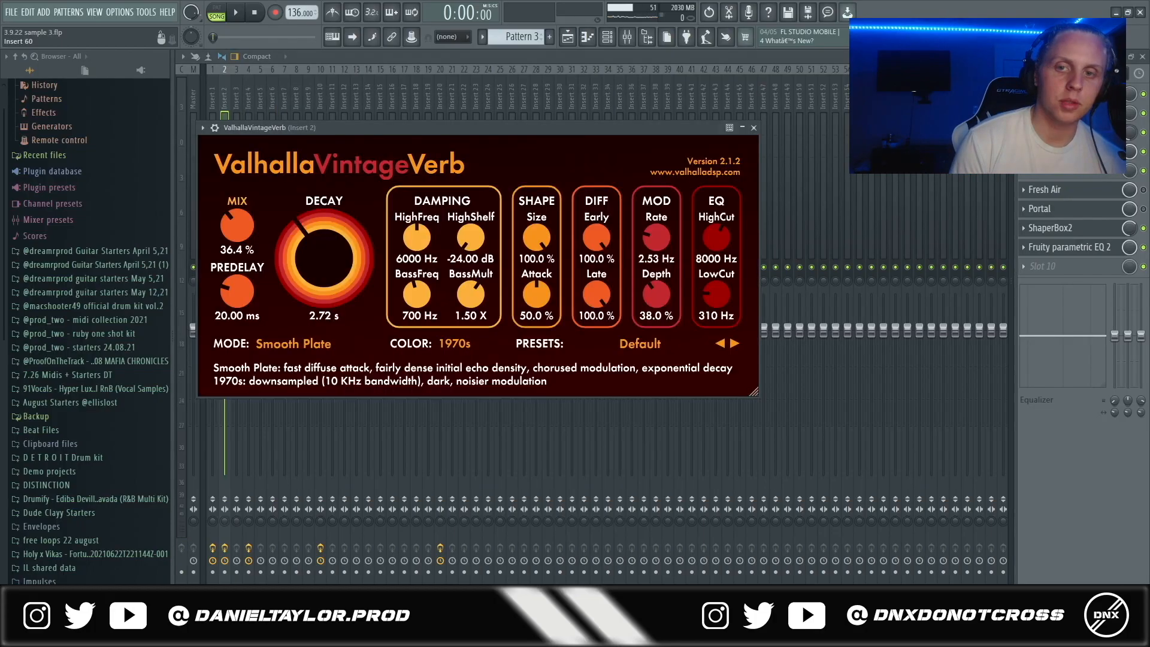
drag(553, 124, 578, 117)
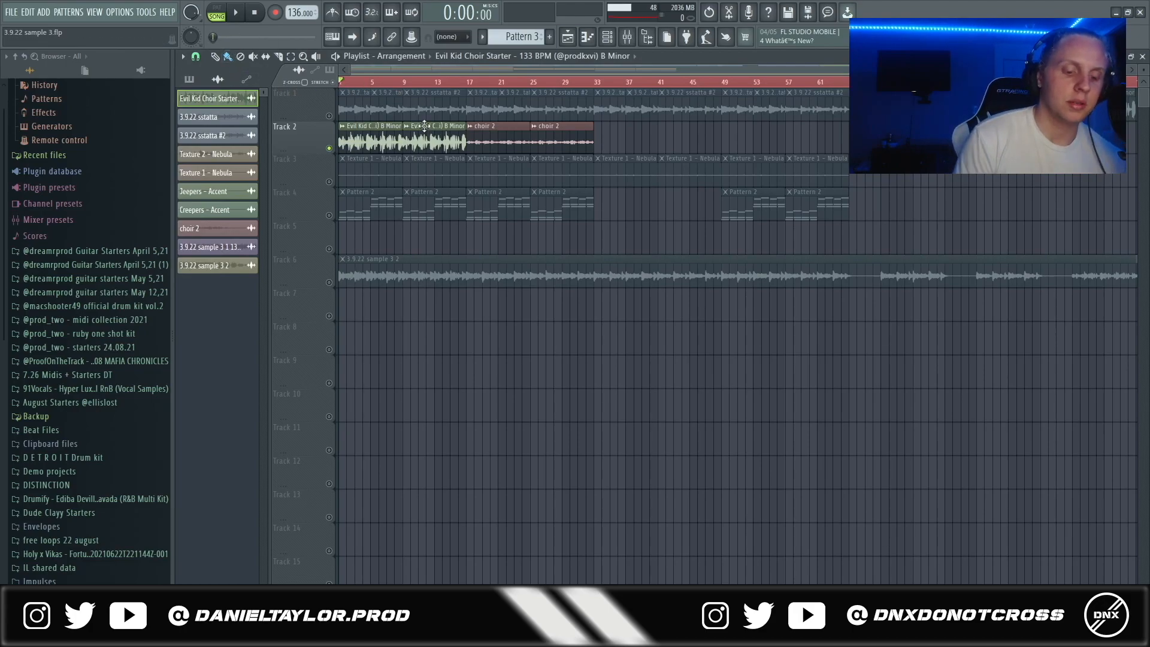
key(space)
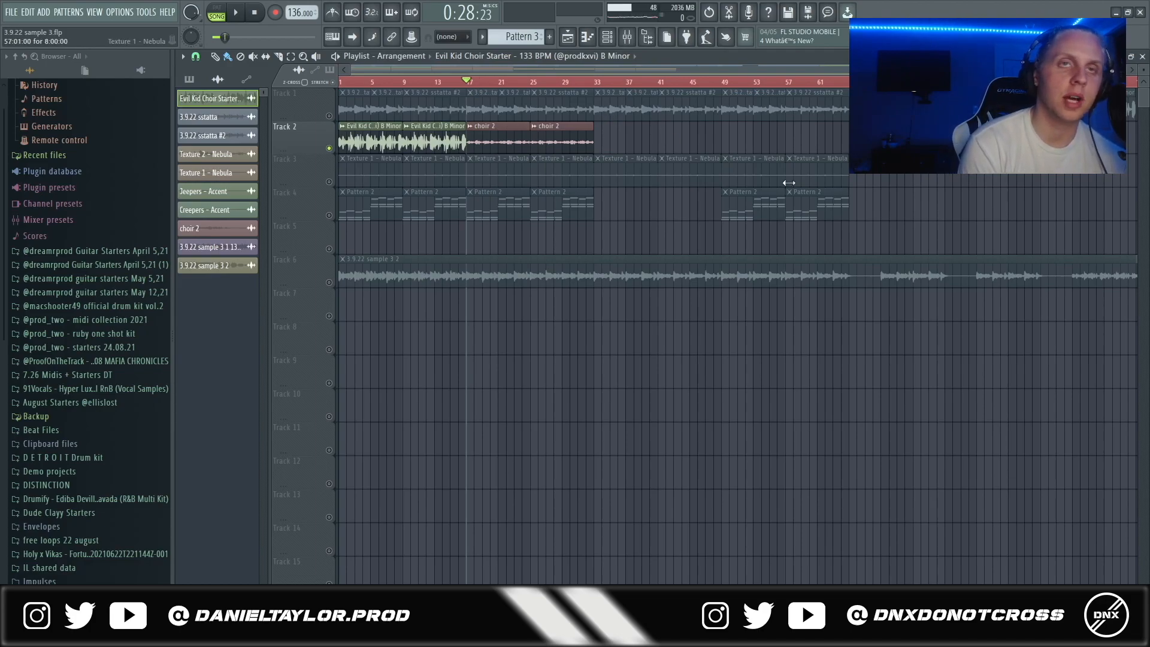
Return to the mixer and check the Portal effect on insert 2.
click(627, 36)
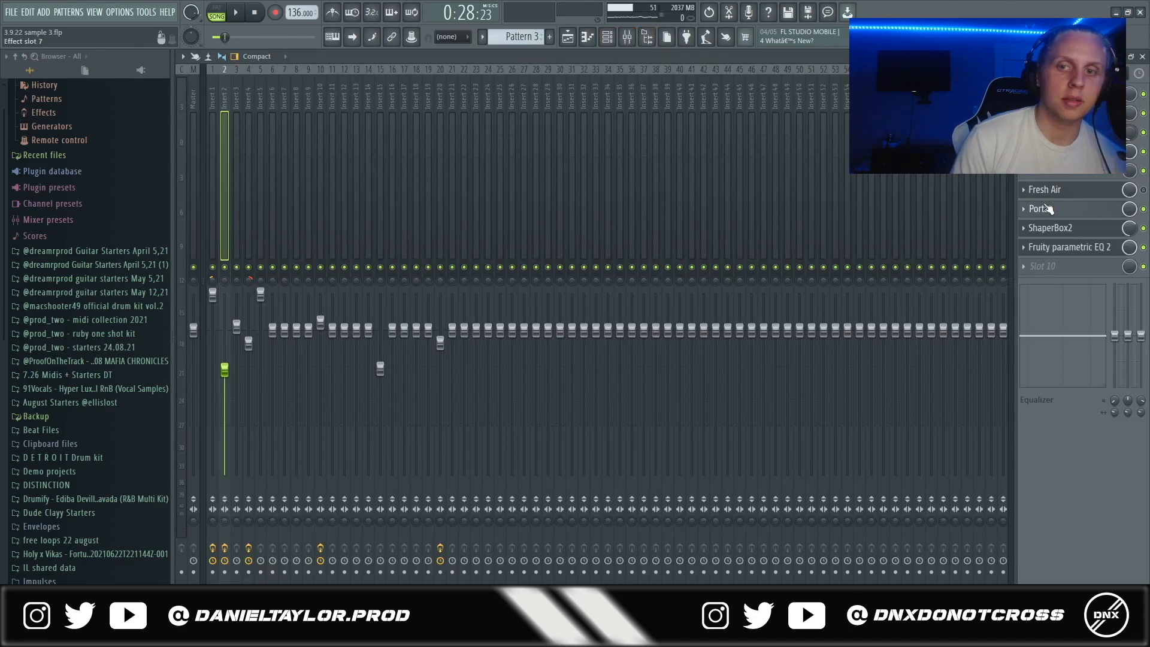
click(1041, 208)
click(705, 56)
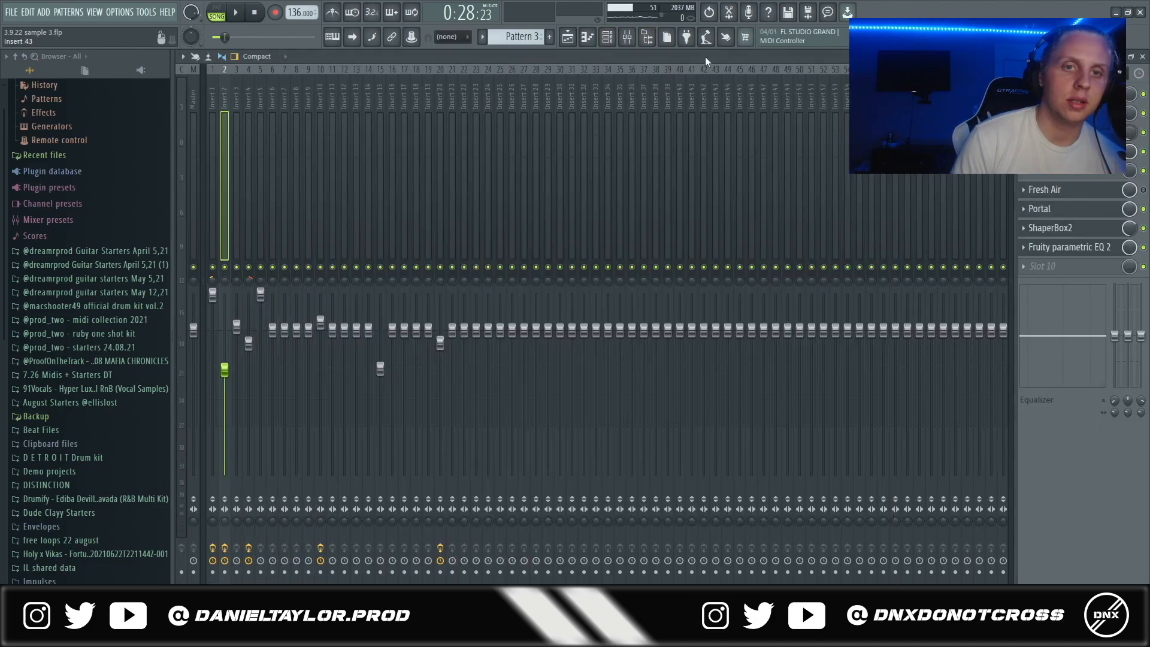
Go back to the playlist and inspect the choir 2 clip's sample settings.
click(567, 37)
double_click(479, 144)
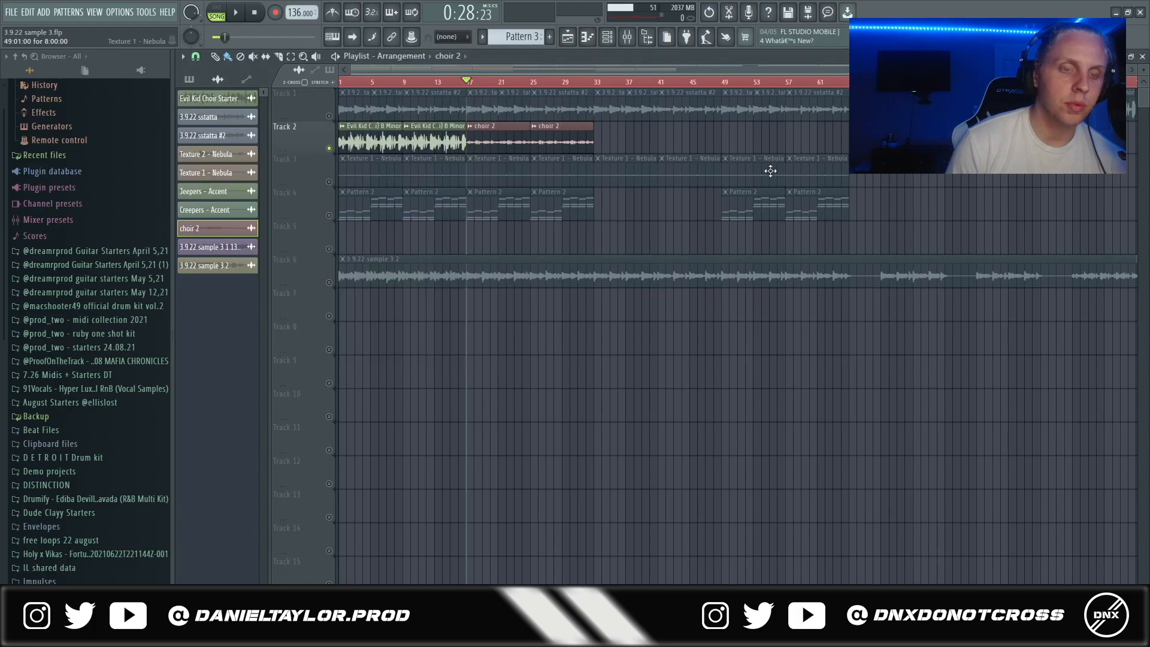
double_click(502, 132)
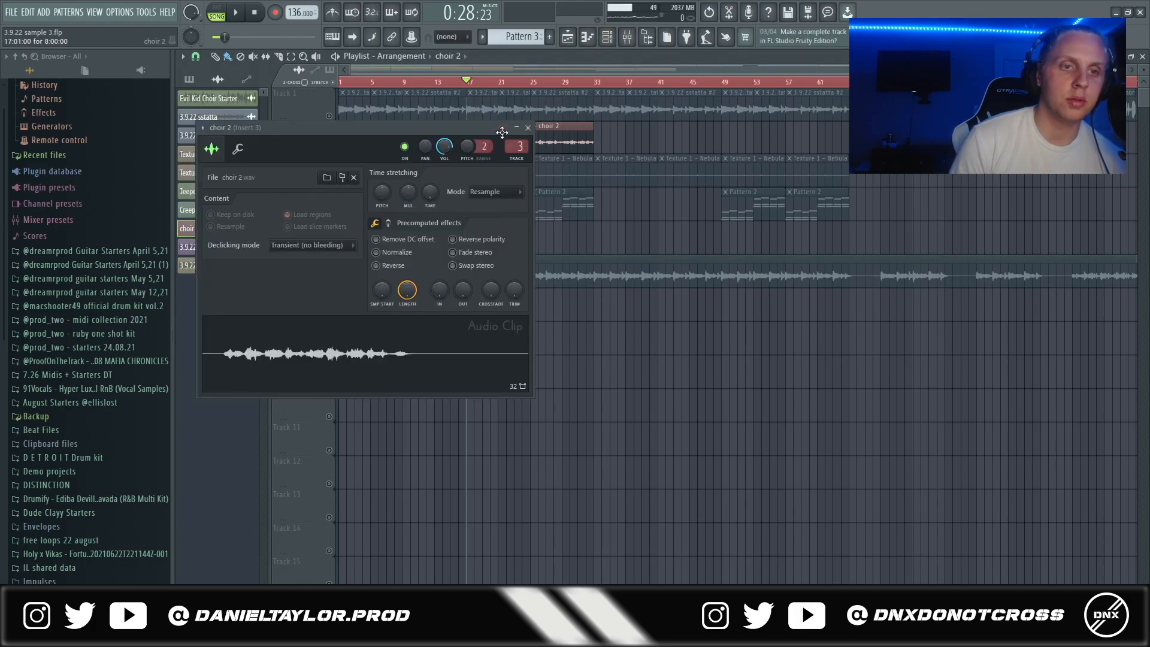
key(Escape)
Check the mixer briefly and play the choir 2 clips on track 2 from bar 17.
click(627, 38)
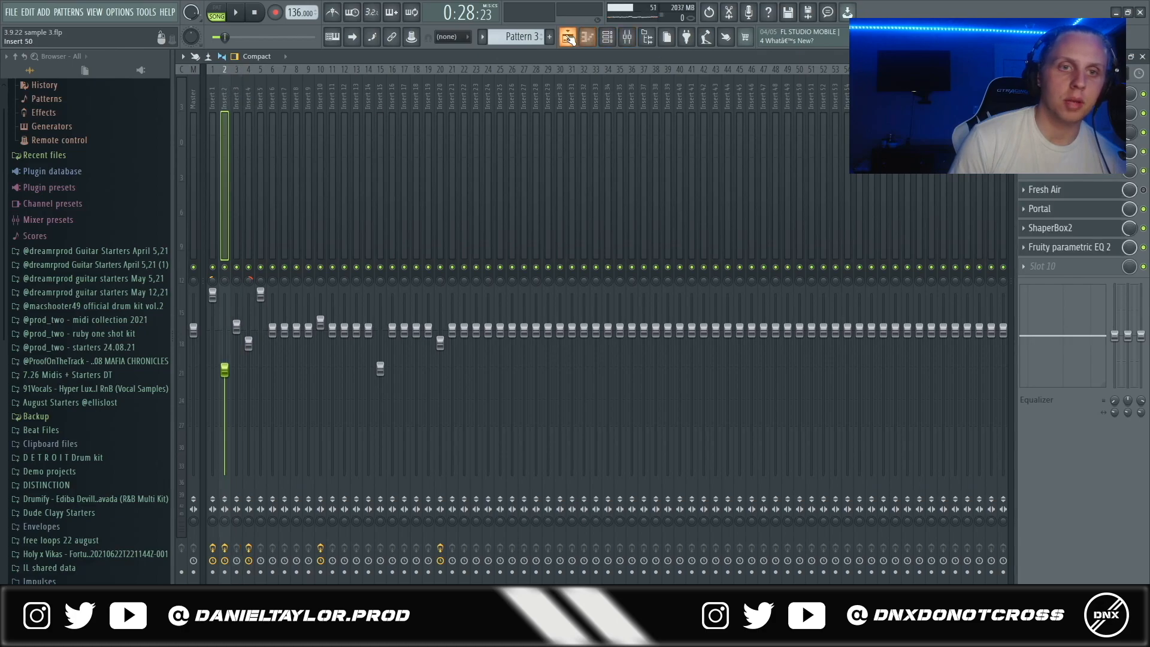
click(567, 37)
key(space)
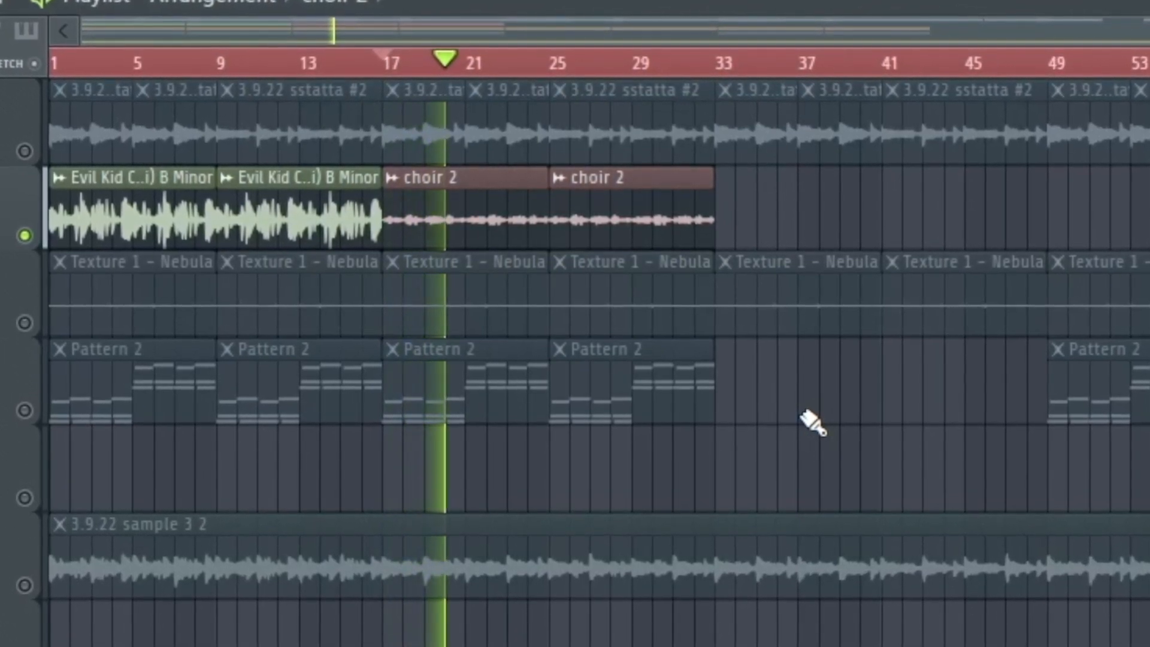
key(space)
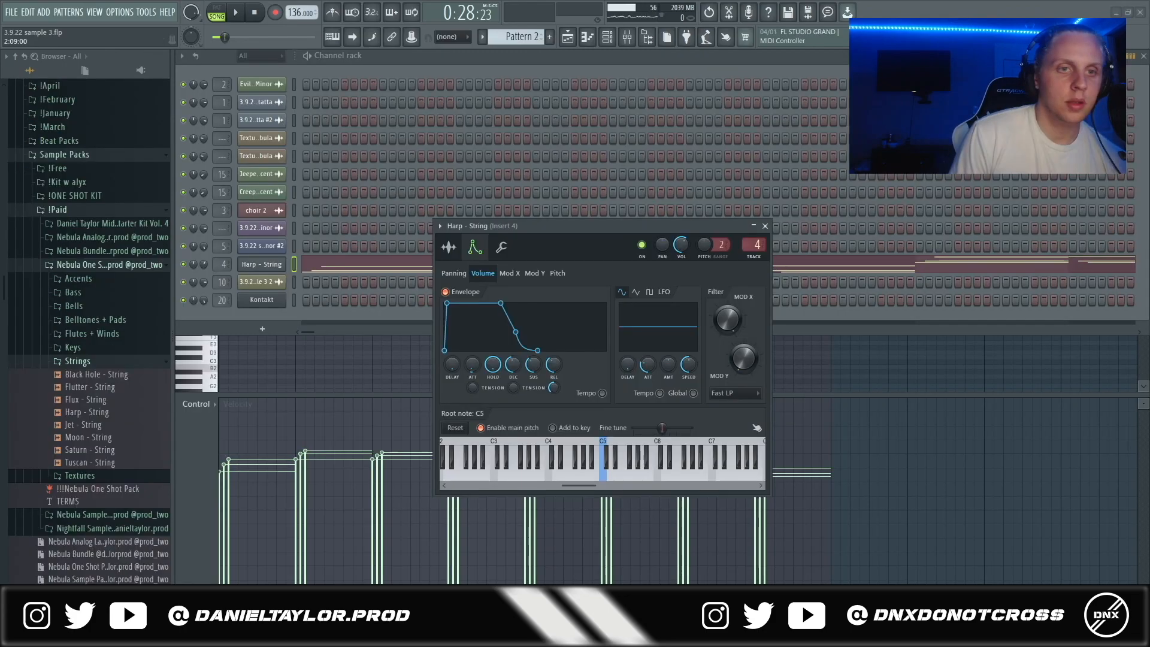
Review the Harp - String channel's sampler settings and waveform.
click(308, 265)
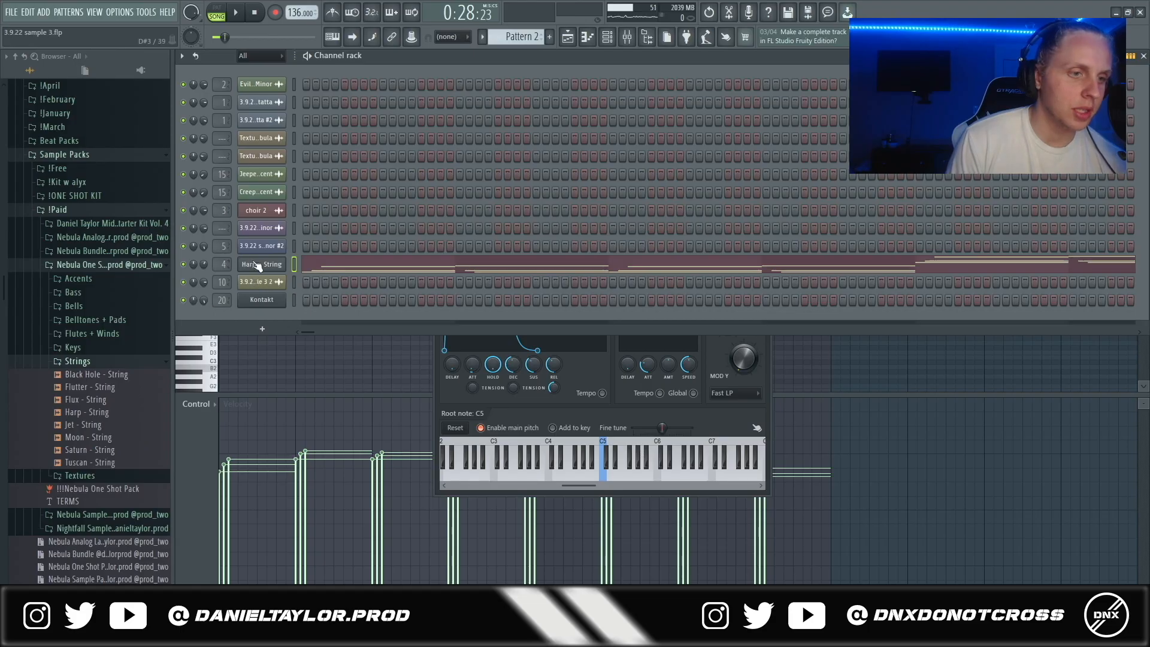
click(257, 265)
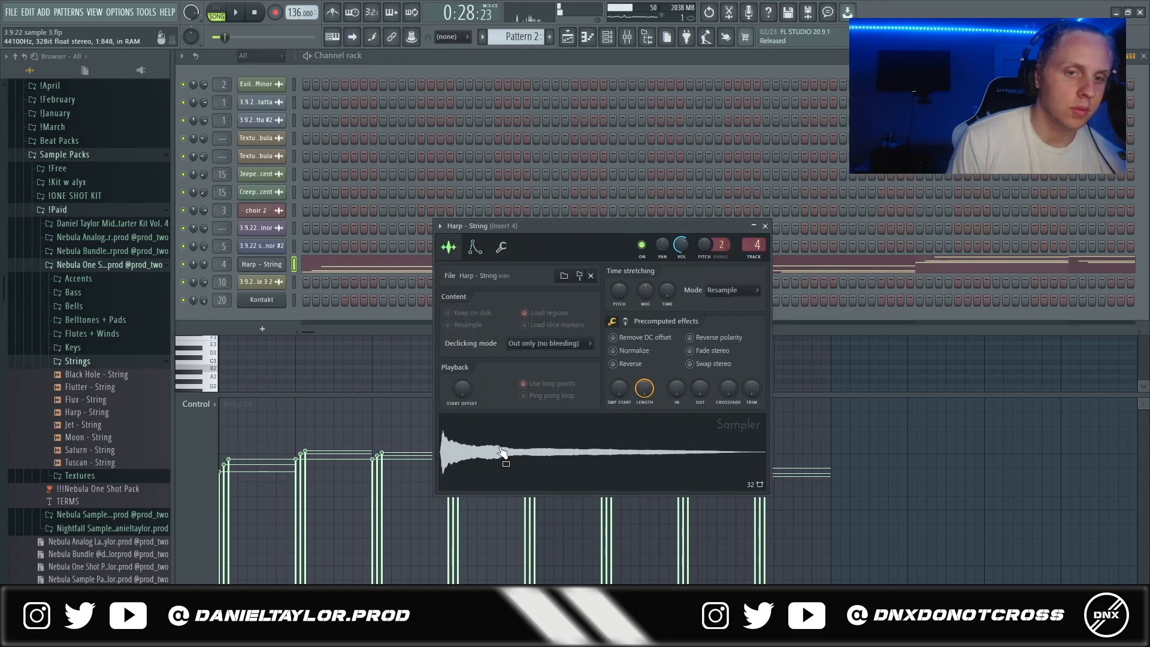
click(436, 56)
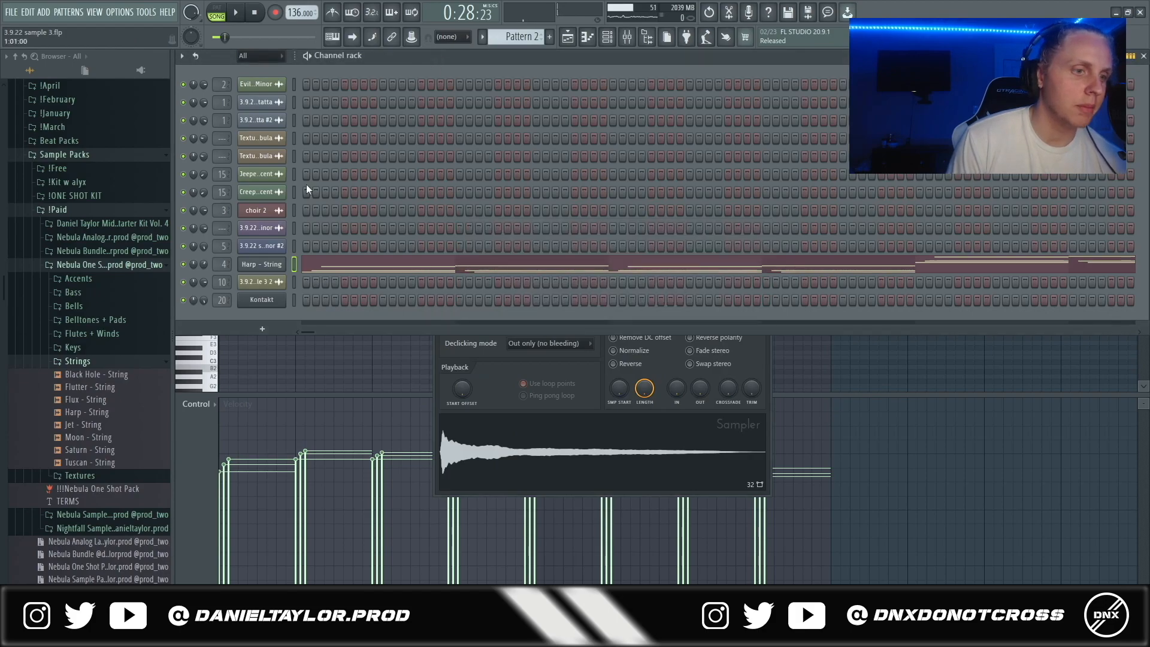
Open the Harp - String piano roll in Pattern 2 and highlight the chords in the first two bars.
click(322, 274)
scroll(366, 353, up, 4)
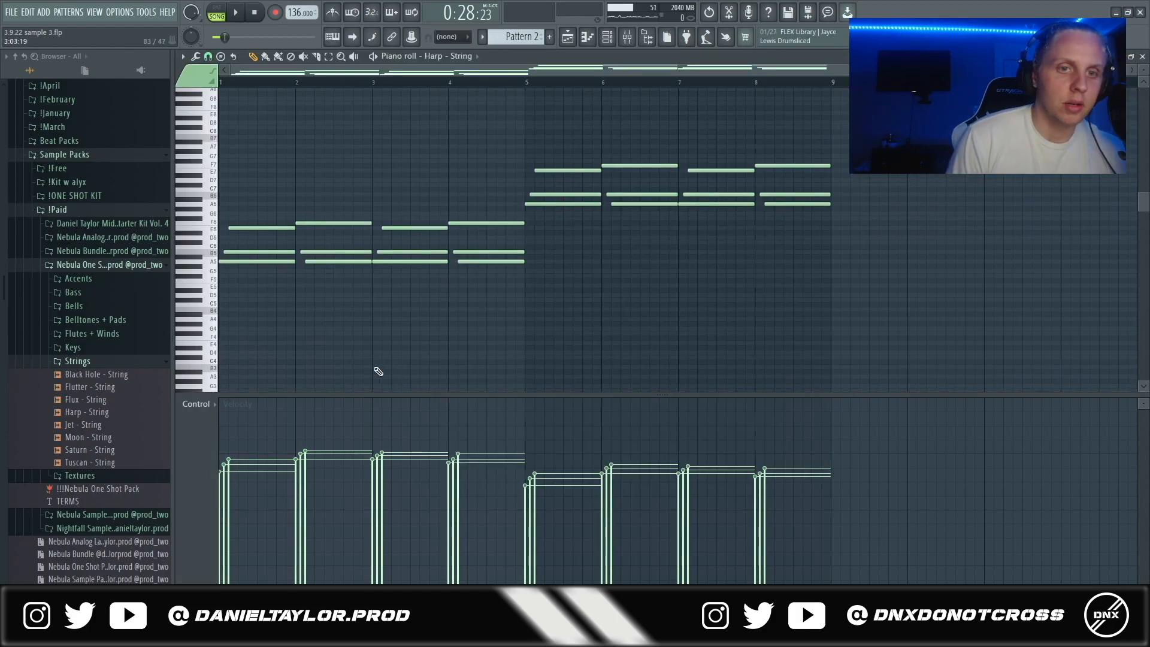
scroll(231, 323, up, 3)
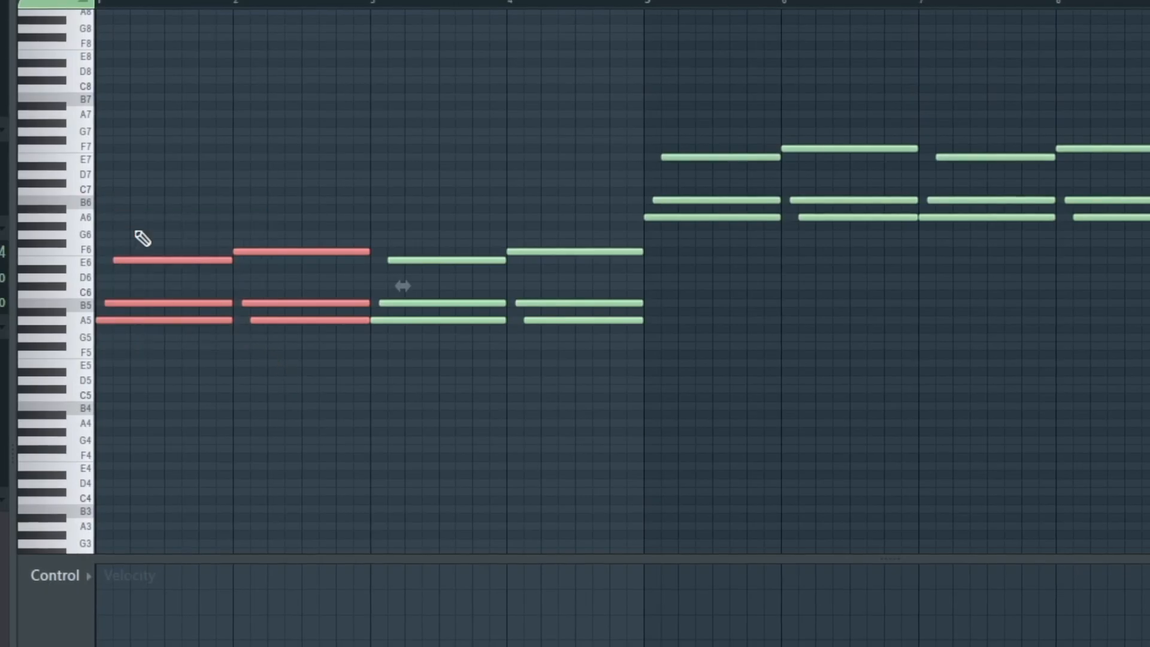
drag(242, 211, 263, 282)
drag(297, 197, 335, 279)
Highlight the top melody notes across bars 1 to 4 and all of the Harp - String notes in those bars.
scroll(167, 218, up, 3)
drag(159, 197, 770, 289)
scroll(203, 397, down, 2)
drag(143, 224, 569, 280)
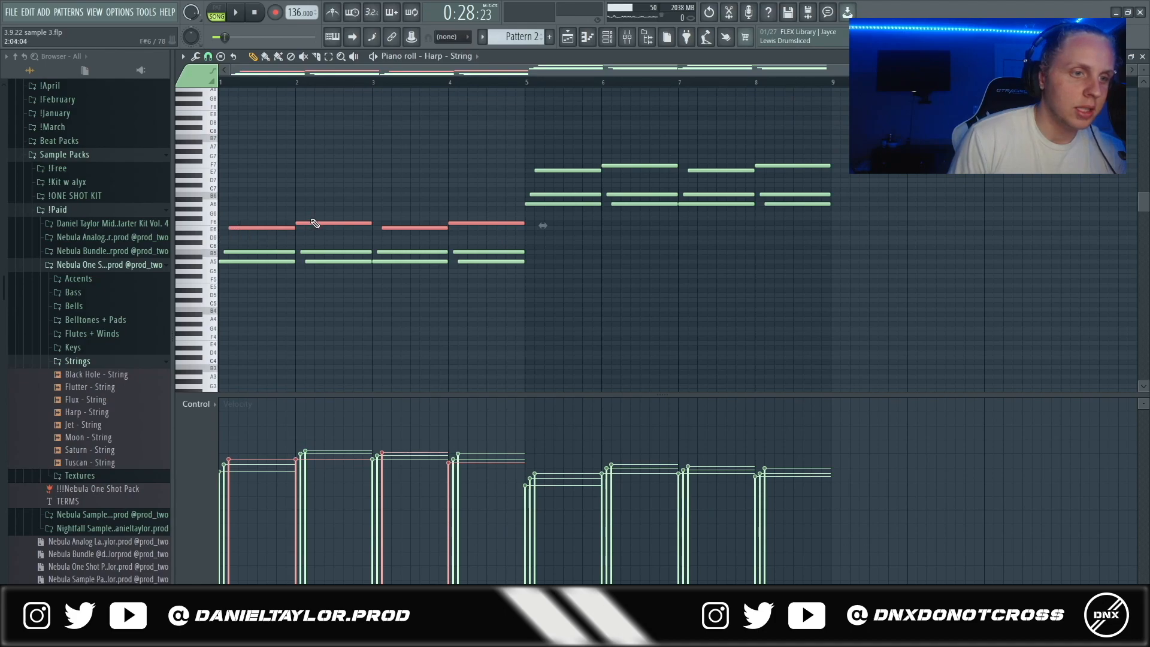
mouse_move(251, 198)
mouse_down()
mouse_move(254, 221)
mouse_move(497, 237)
mouse_up()
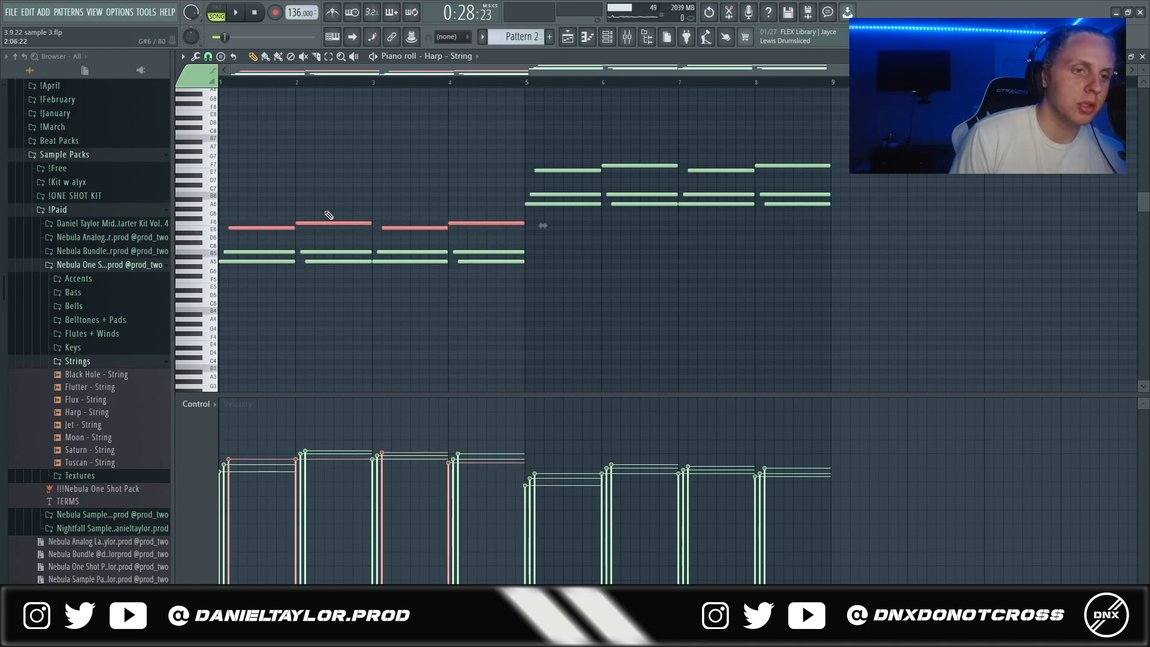
drag(228, 207, 531, 283)
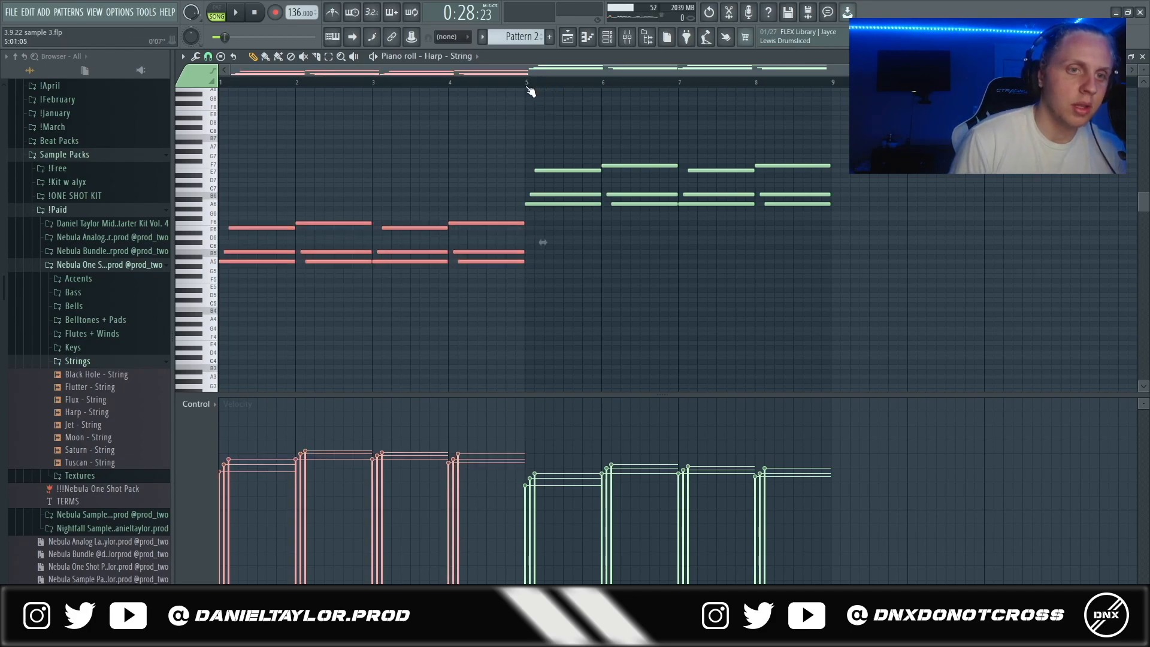
Highlight the higher Harp - String notes in bars 5 to 8, clear the selection and play Pattern 2.
drag(528, 88, 825, 105)
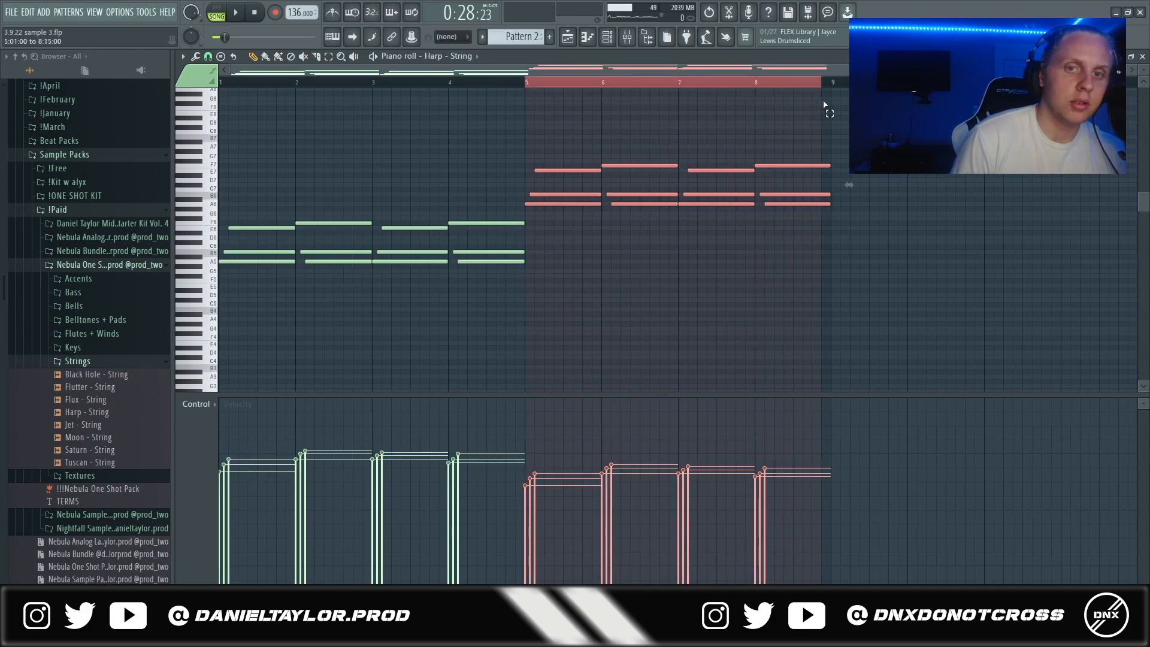
ctrl+click(669, 103)
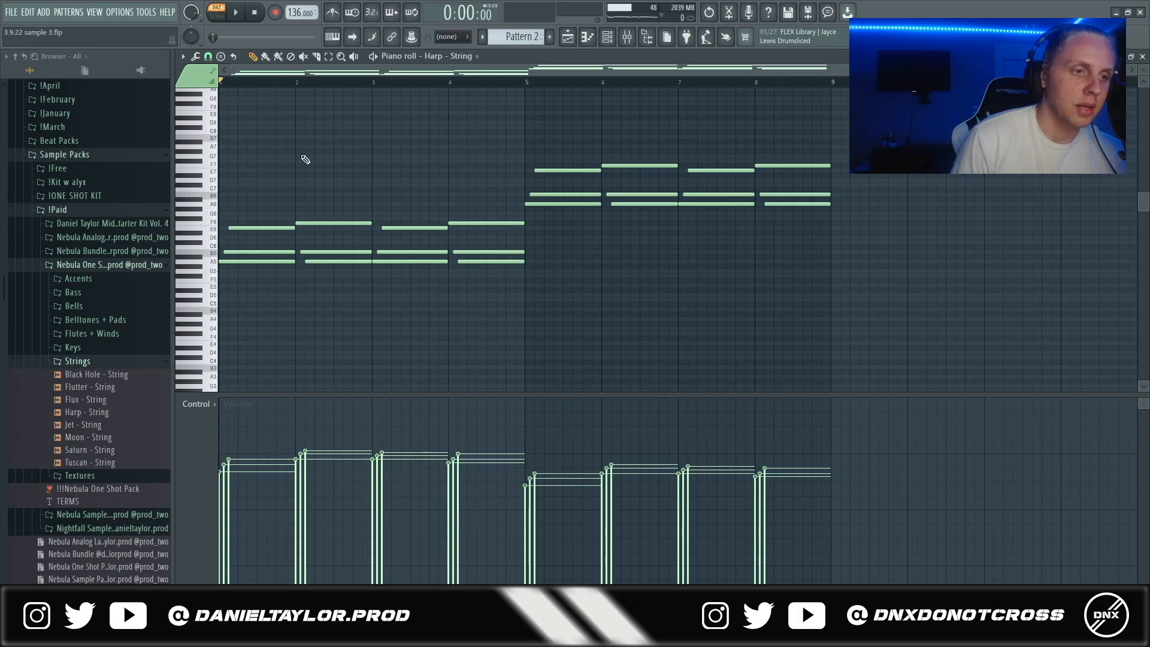
key(space)
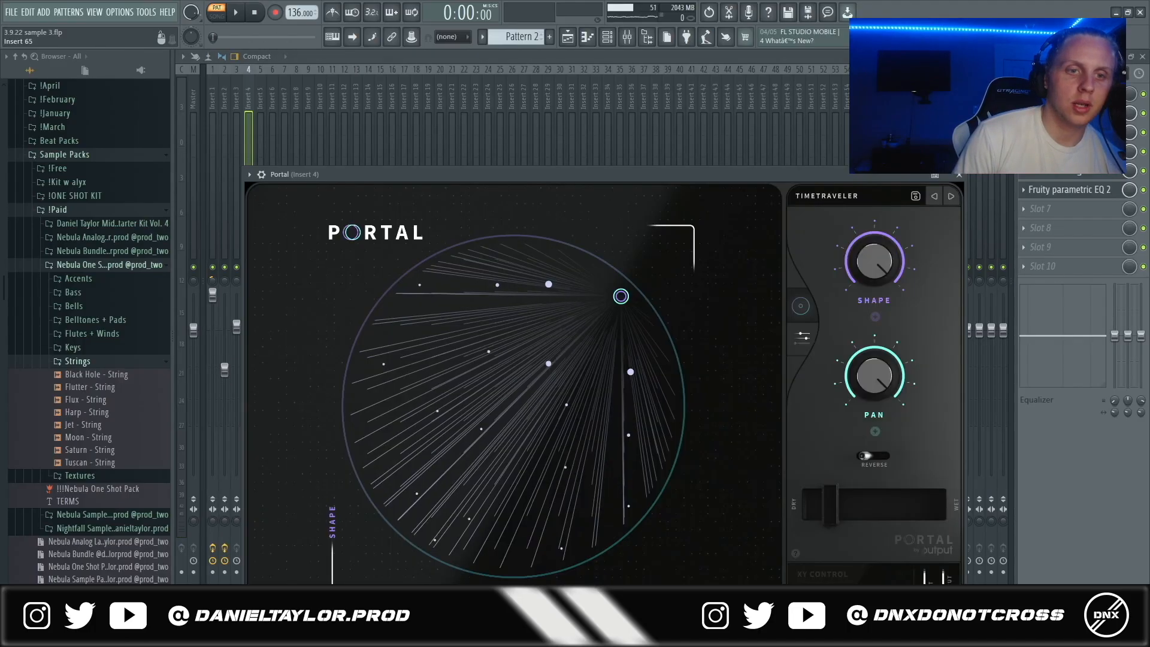
Review Portal with the Timetraveler preset, ValhallaVintageVerb and Fruity parametric EQ 2 on insert 4.
drag(661, 183, 680, 150)
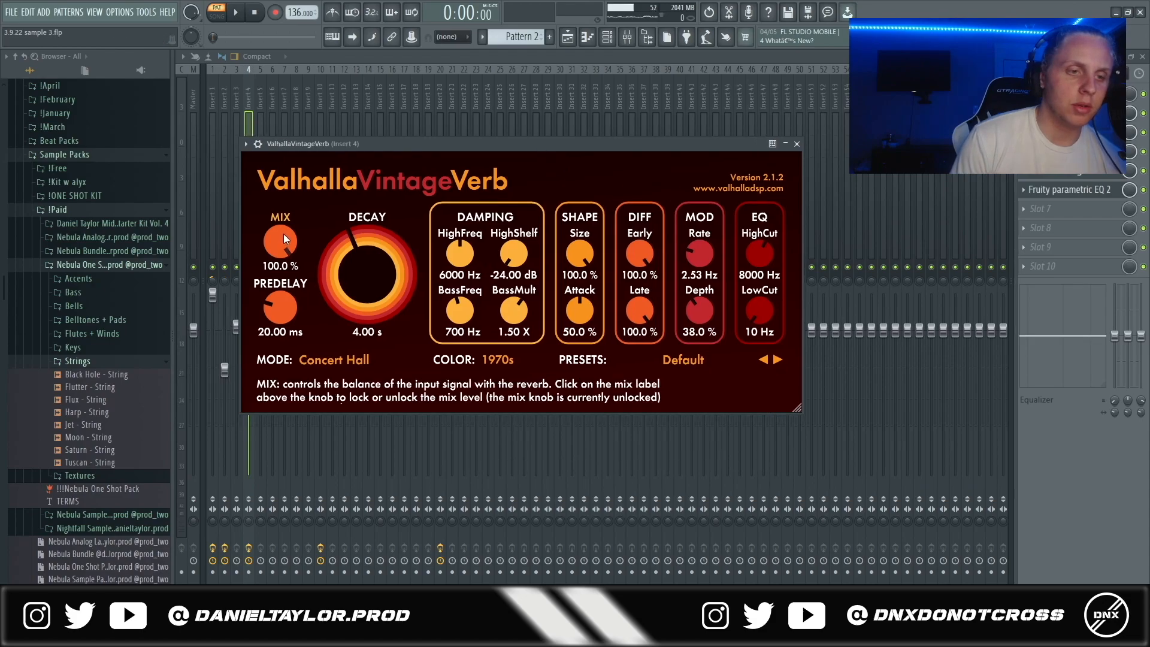
drag(282, 233, 331, 250)
click(1054, 189)
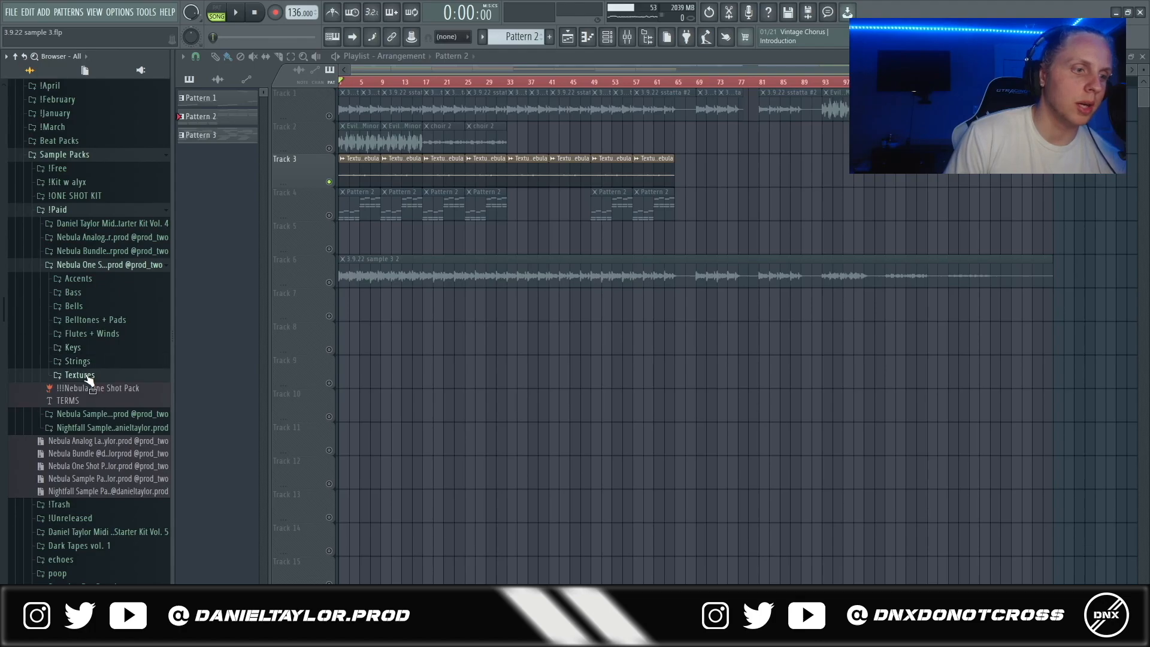
Show the Nebula one shot pack's Textures folder and solo the 3.9.22 sample 3 2 clip's track in the playlist.
click(88, 376)
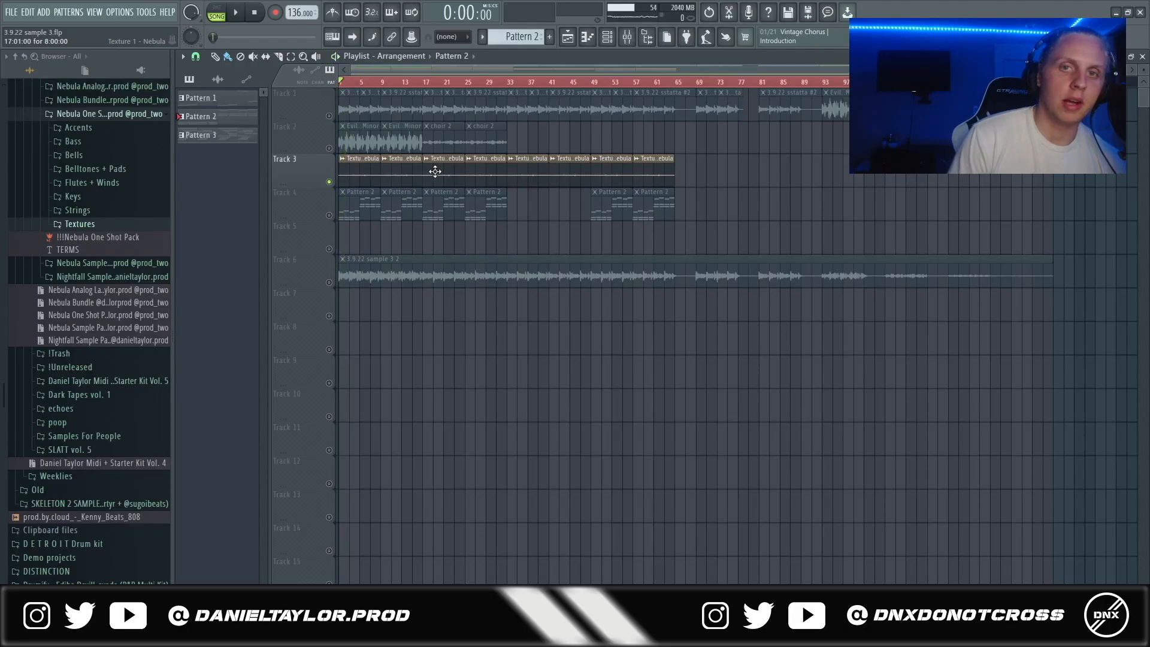
click(469, 272)
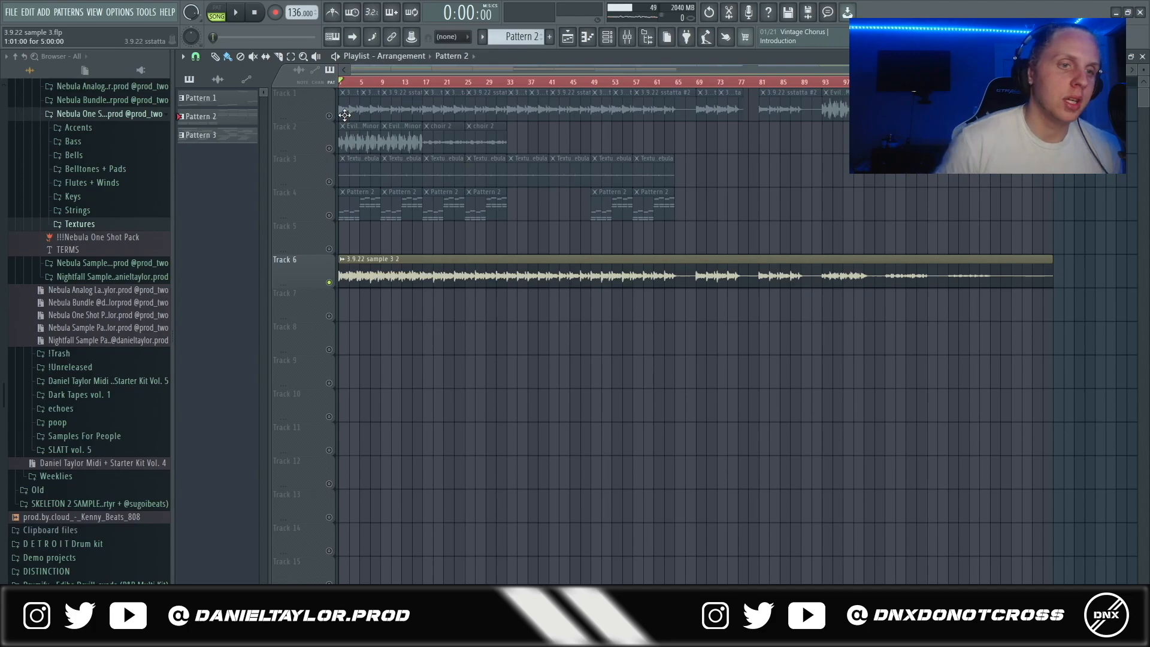
Highlight the arrangement's opening eight bars and the choir 2 section at bars 17 to 32 across tracks 1 to 4.
drag(343, 195, 371, 228)
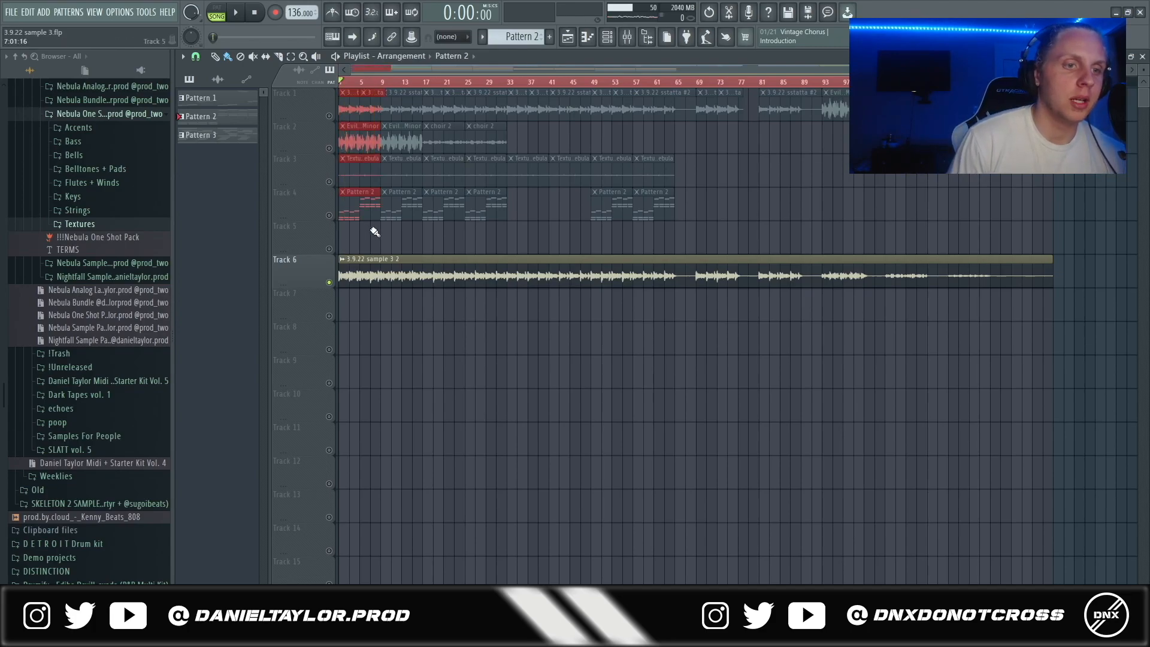
drag(371, 111, 539, 390)
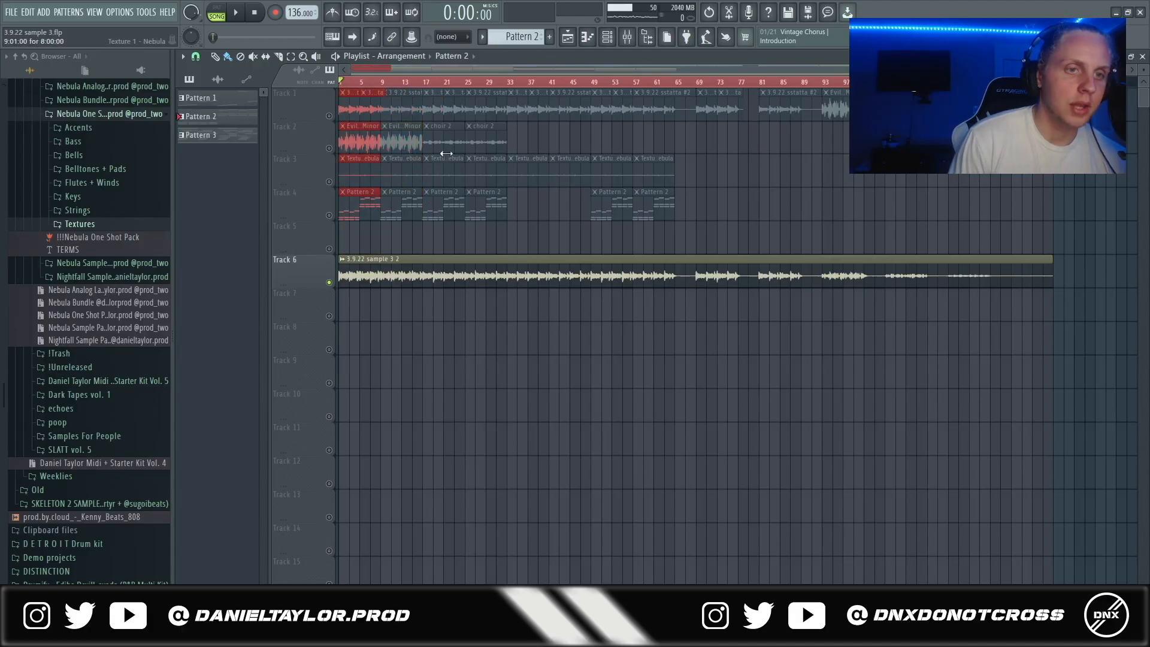
drag(433, 107, 502, 230)
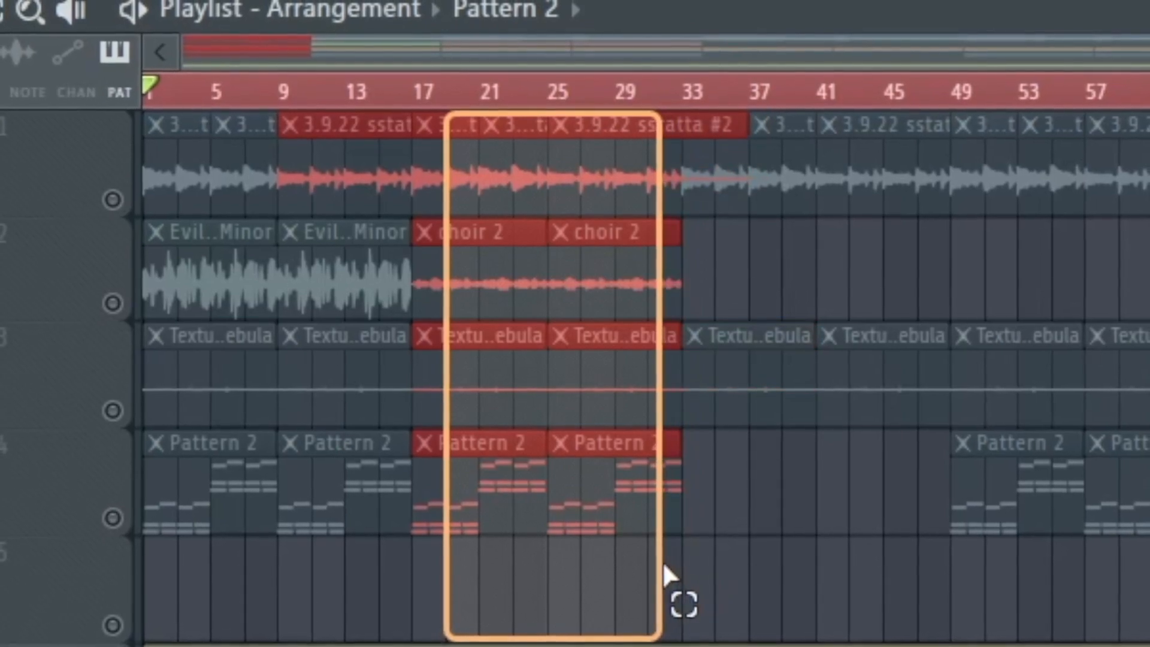
drag(662, 562, 662, 561)
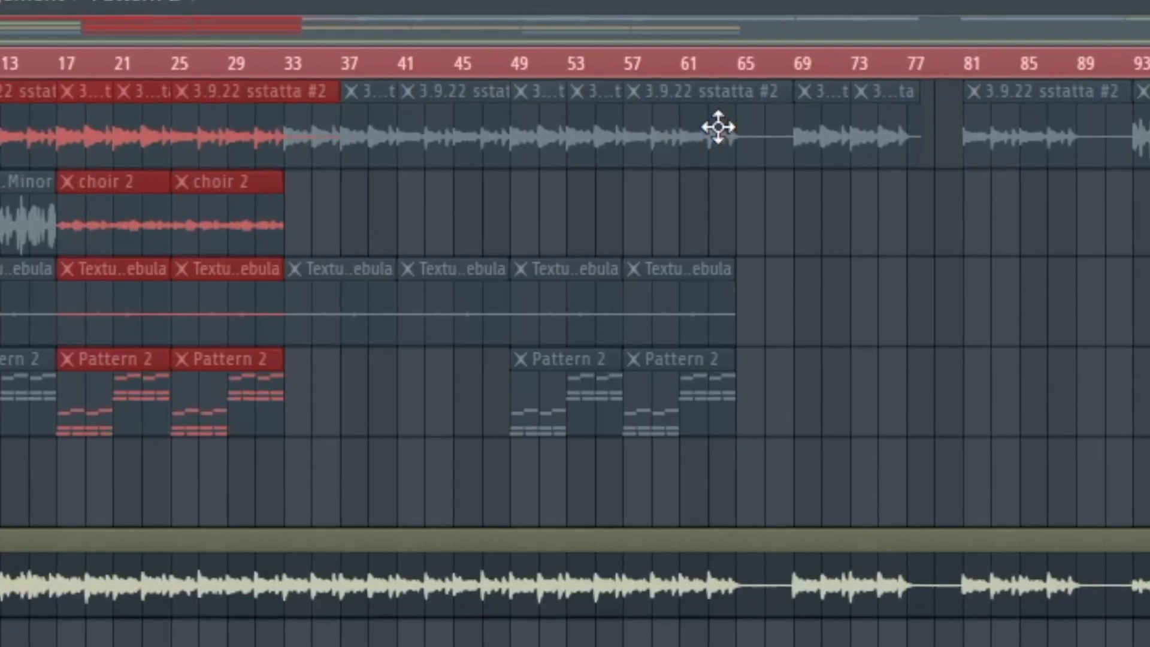
Highlight the sstatta, texture and Pattern 2 clips around bars 49 to 65 and point out the clips that follow.
mouse_move(718, 127)
mouse_down()
mouse_move(467, 436)
mouse_move(327, 442)
mouse_move(308, 465)
mouse_move(529, 450)
mouse_up()
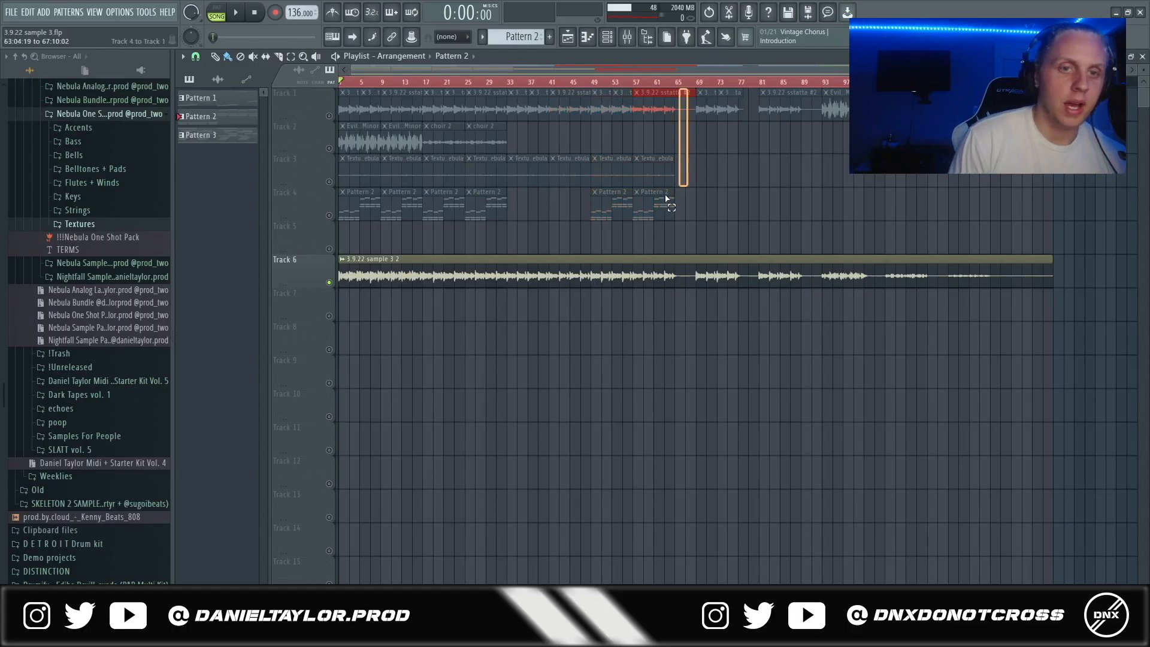
drag(666, 199, 359, 252)
drag(1053, 141, 711, 99)
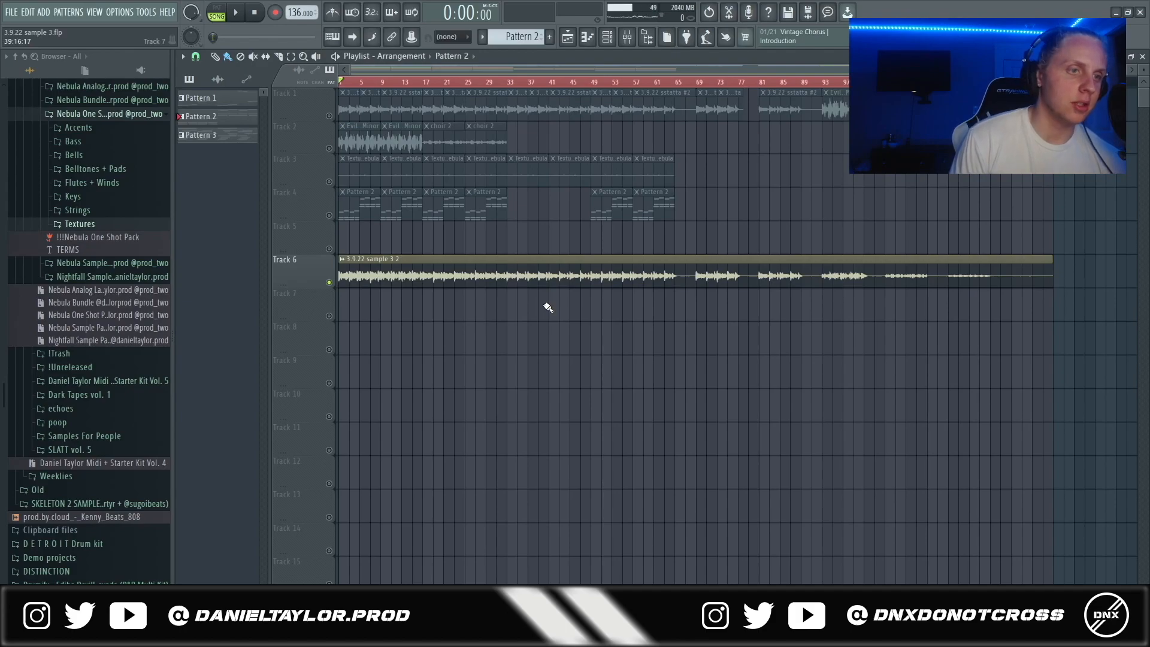
Open the 3.9.22 sample 3 2 clip's channel settings and review Fresh Air on its mixer insert 10.
double_click(482, 283)
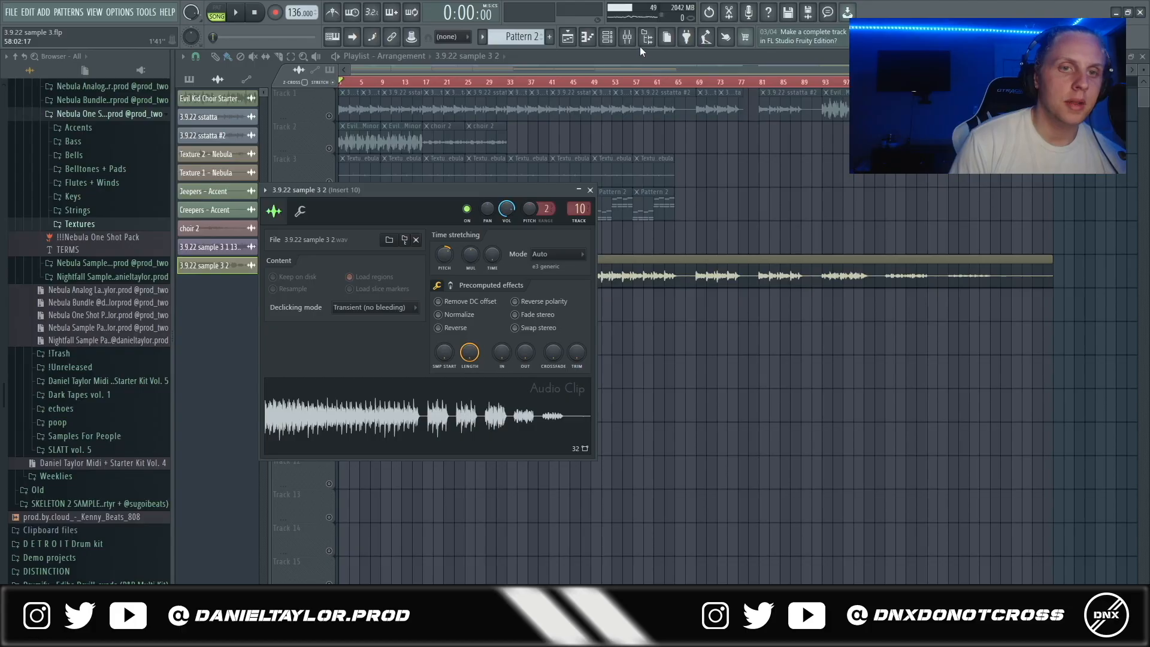
click(627, 36)
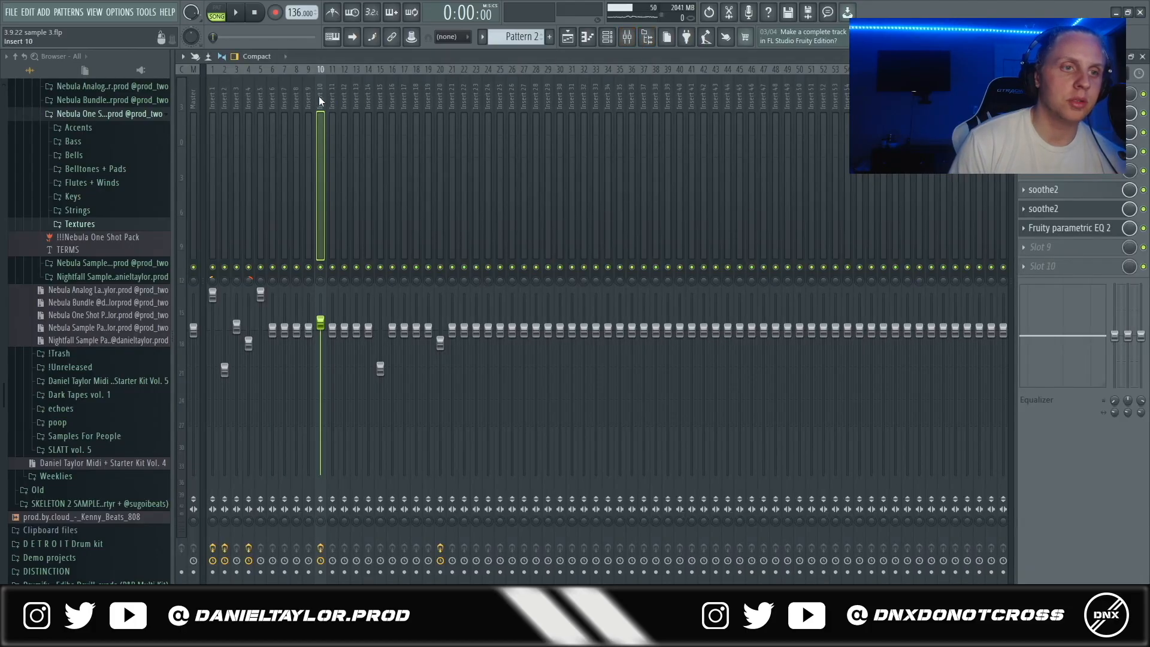
click(1066, 114)
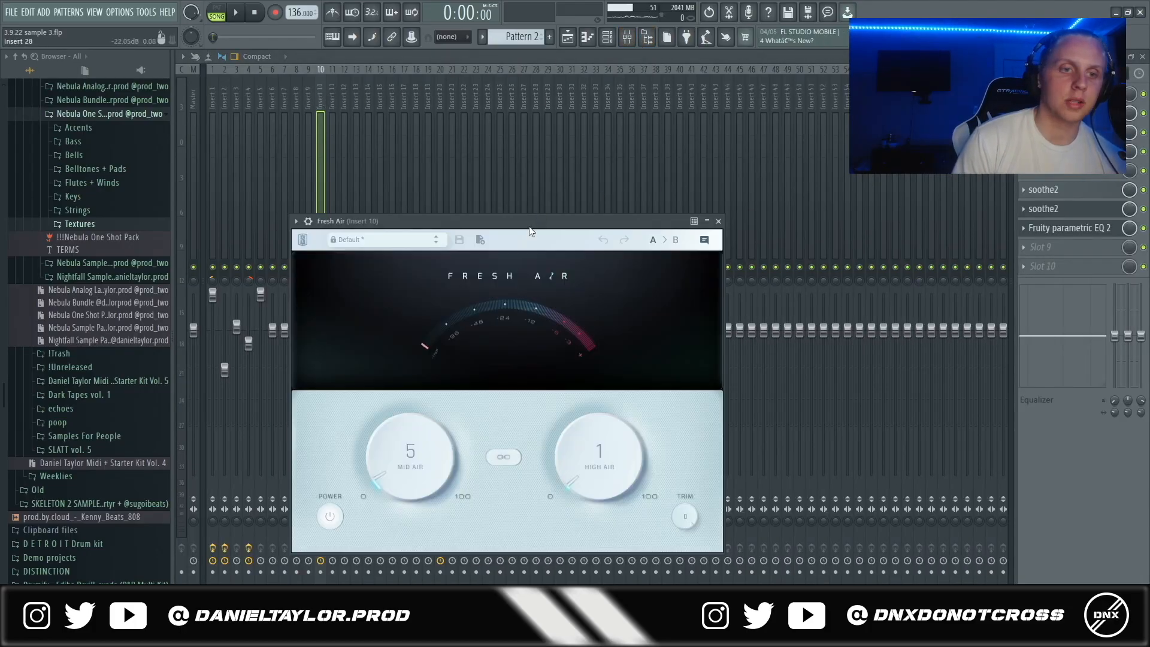
drag(530, 231, 522, 178)
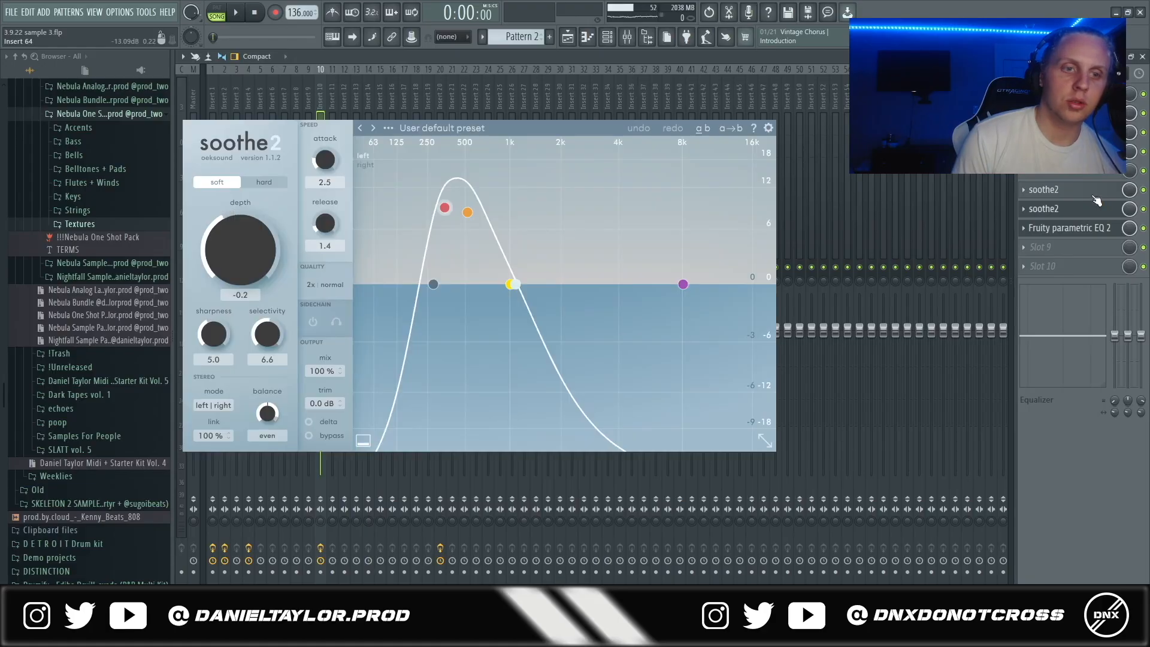
Review the soothe2 and Fruity parametric EQ 2 settings on insert 10.
click(1045, 211)
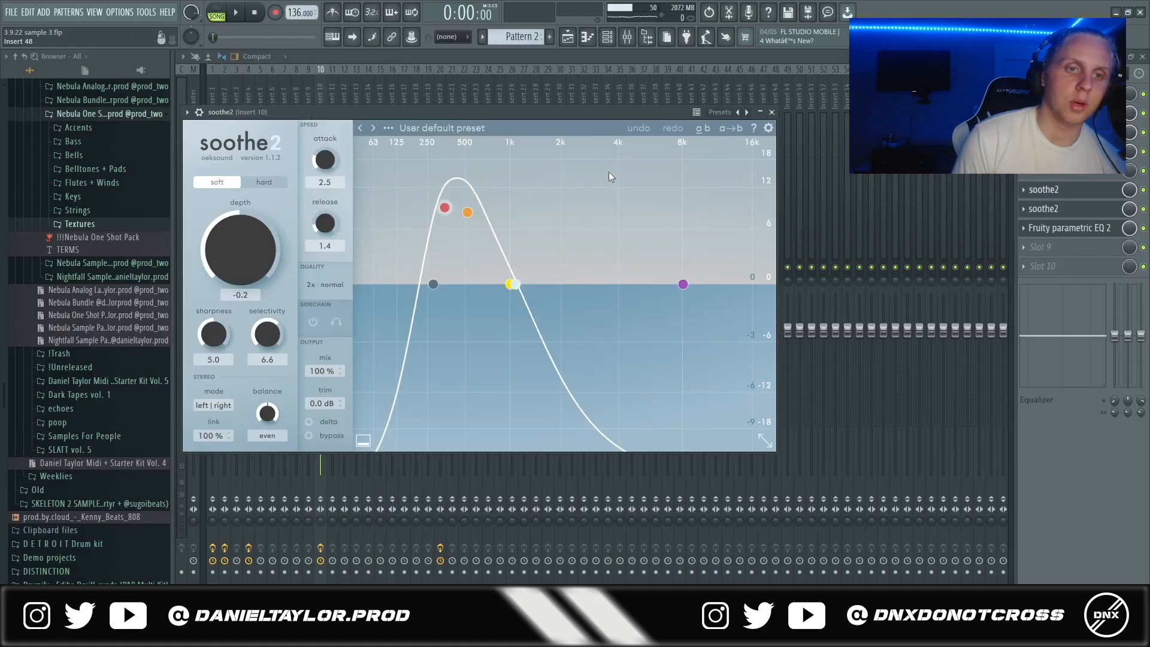
click(1053, 209)
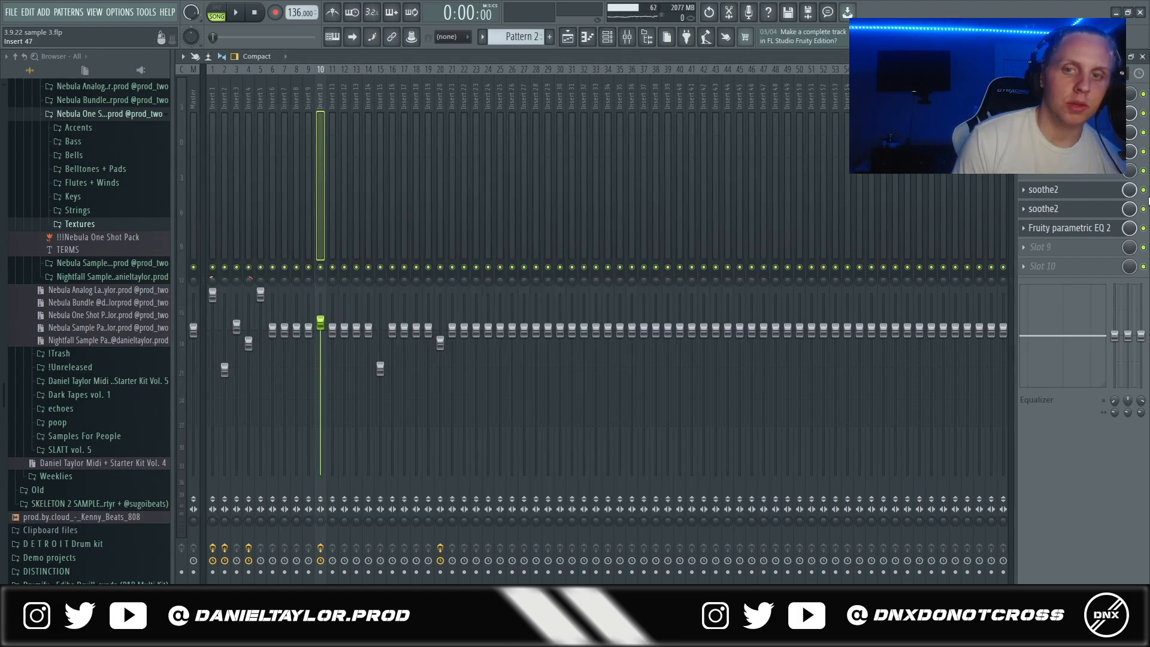
click(1075, 233)
drag(470, 133, 573, 135)
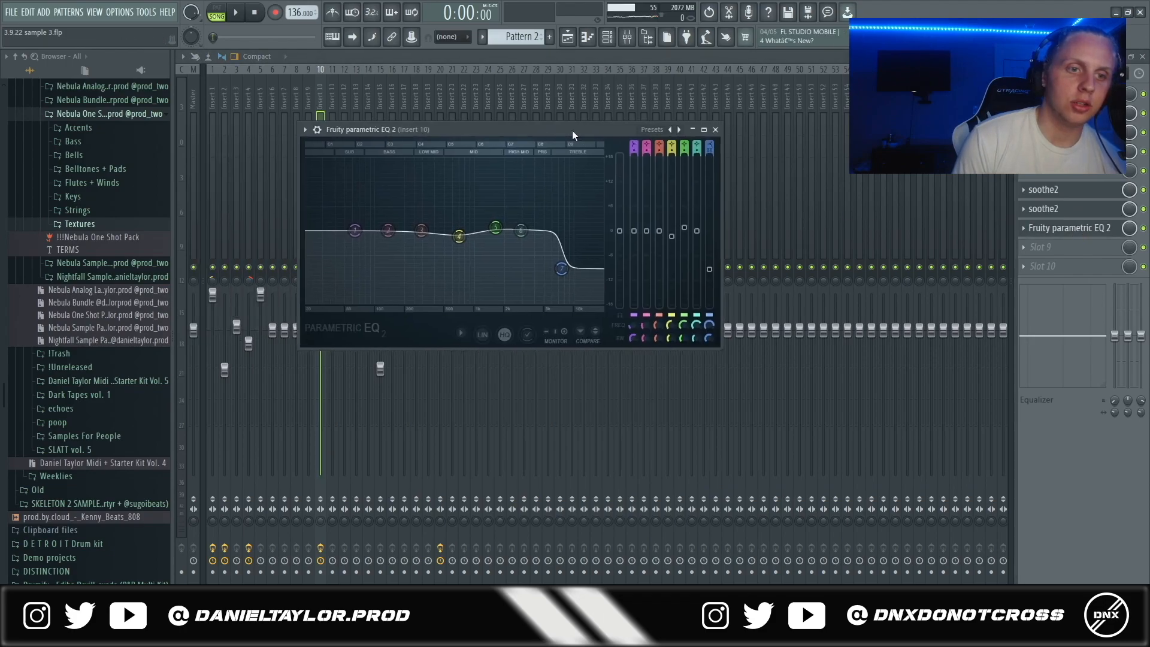